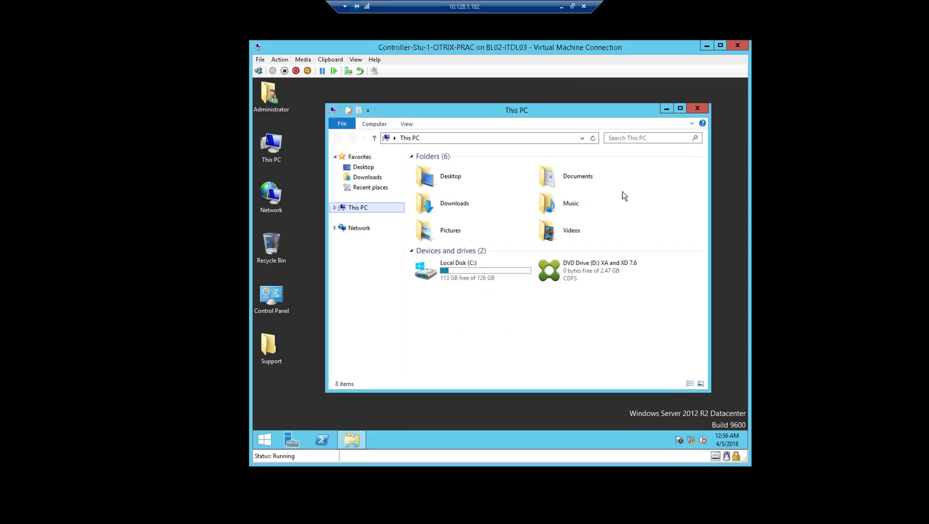
Open the DVD Drive (D:) installation disc and start the XenDesktop setup from the splash screen.
double_click(585, 269)
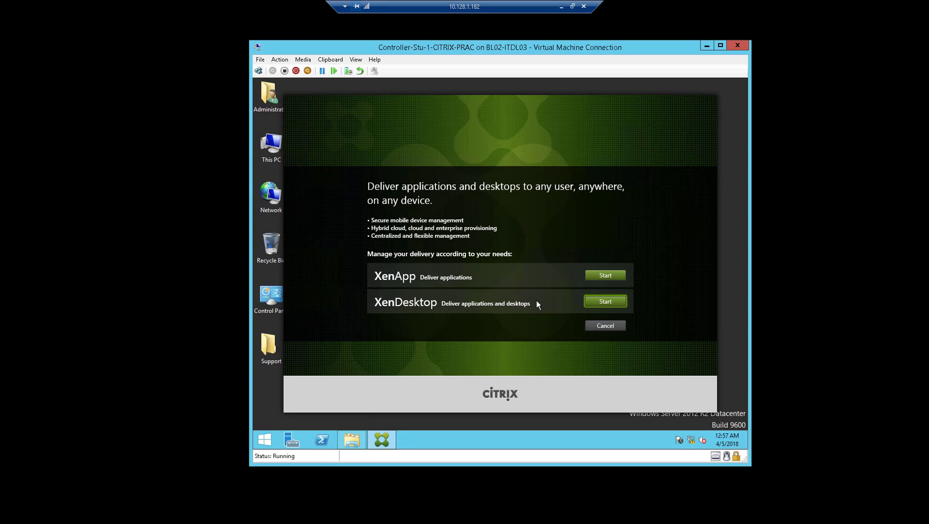
left_click(605, 301)
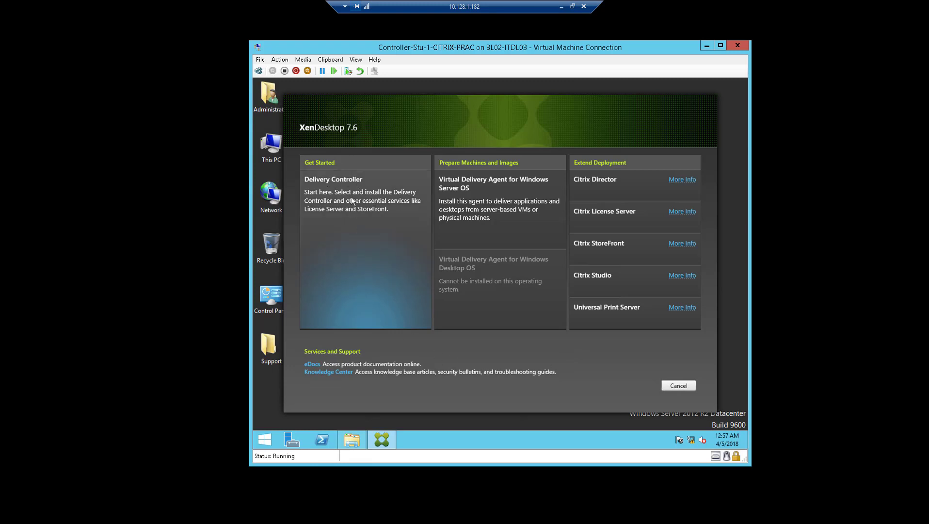
Start the Delivery Controller installation and bring its wizard forward to the license agreement page.
left_click(355, 222)
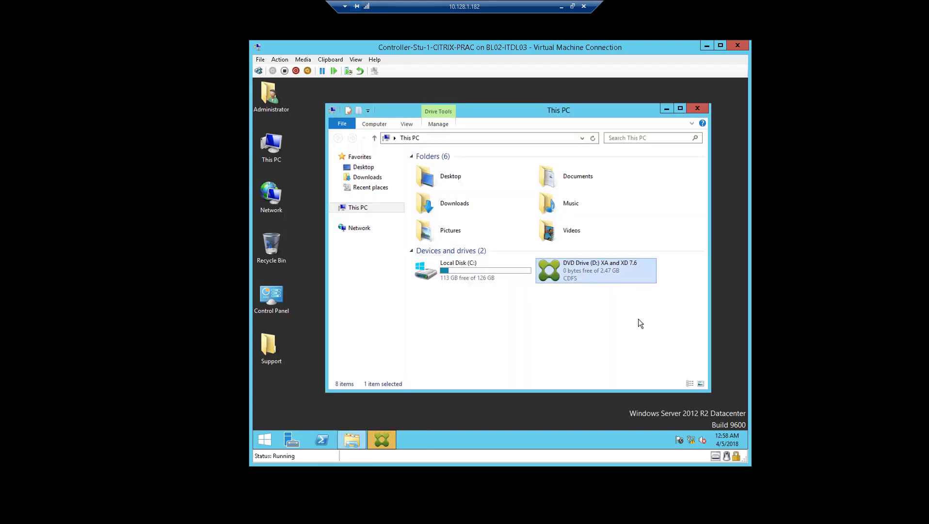
left_click(382, 440)
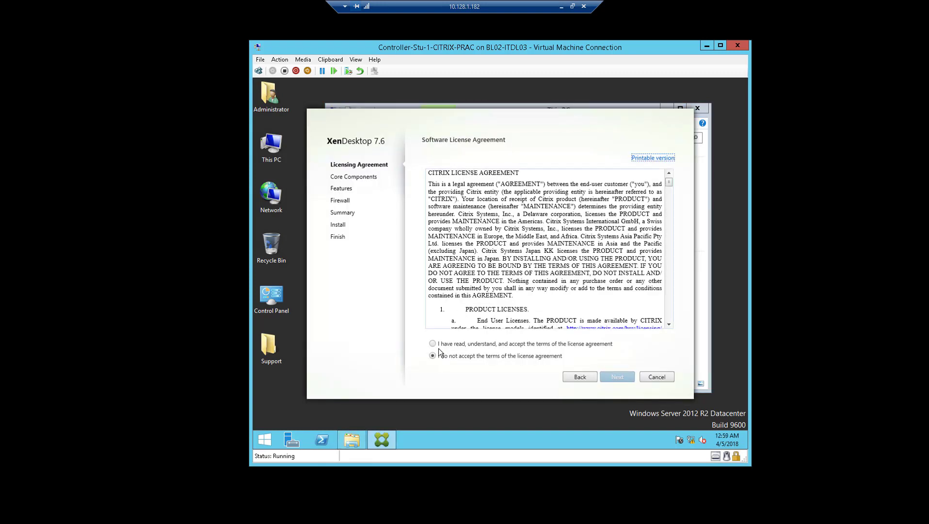
Accept the license and choose only Delivery Controller, Studio and License Server as core components.
left_click(433, 344)
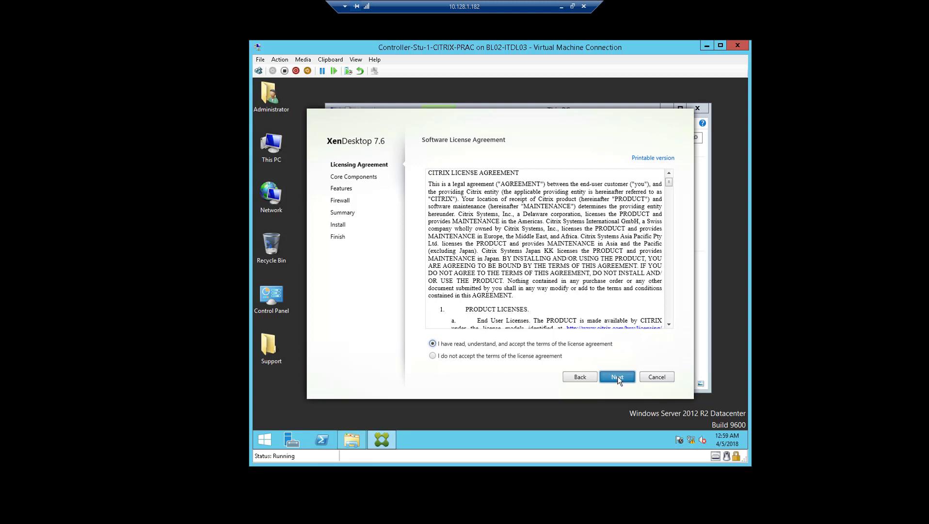
left_click(617, 378)
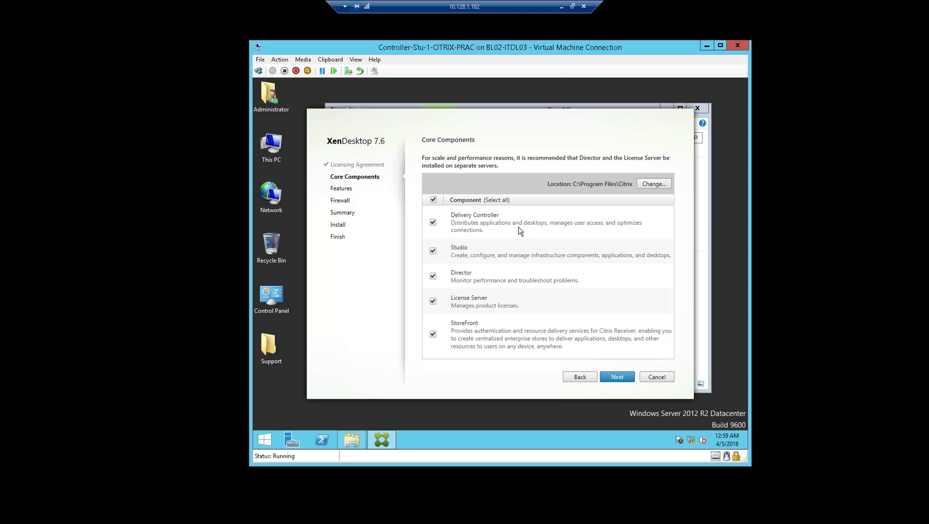
left_click(434, 200)
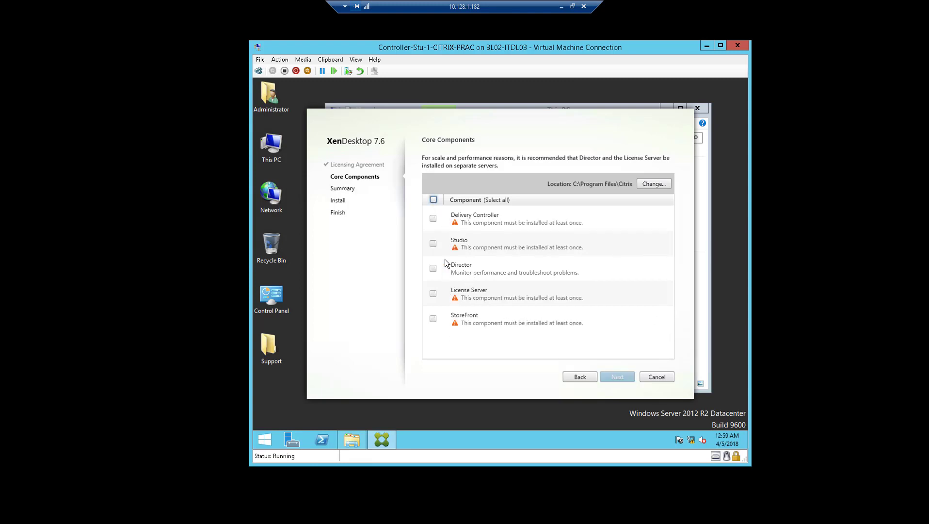
left_click(434, 218)
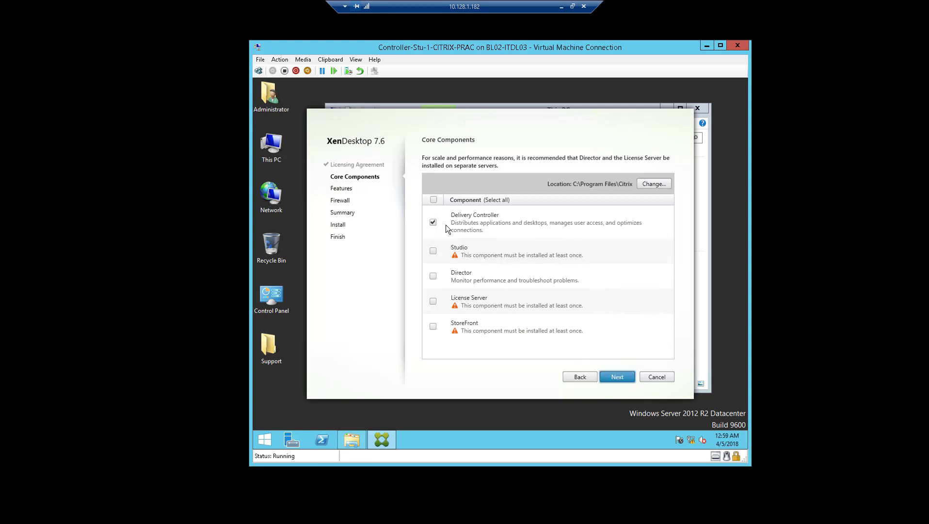
left_click(434, 251)
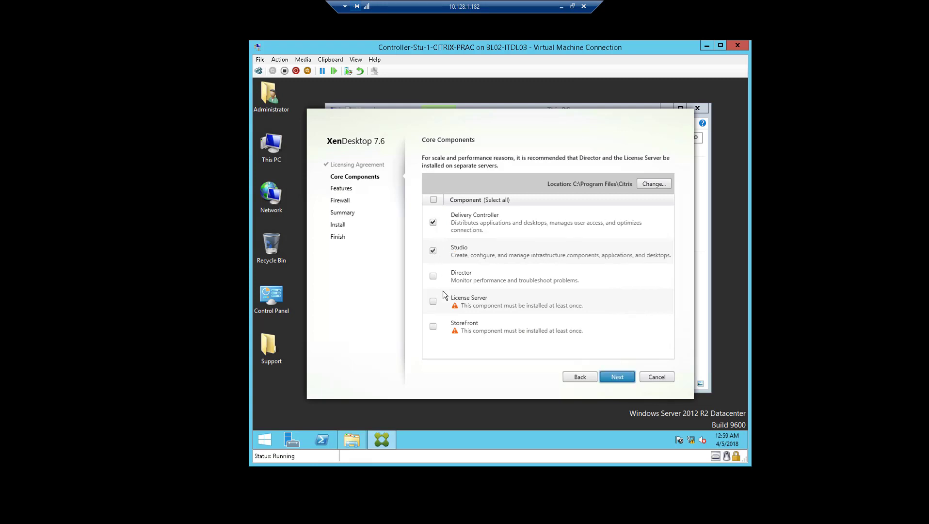
left_click(433, 301)
left_click(617, 377)
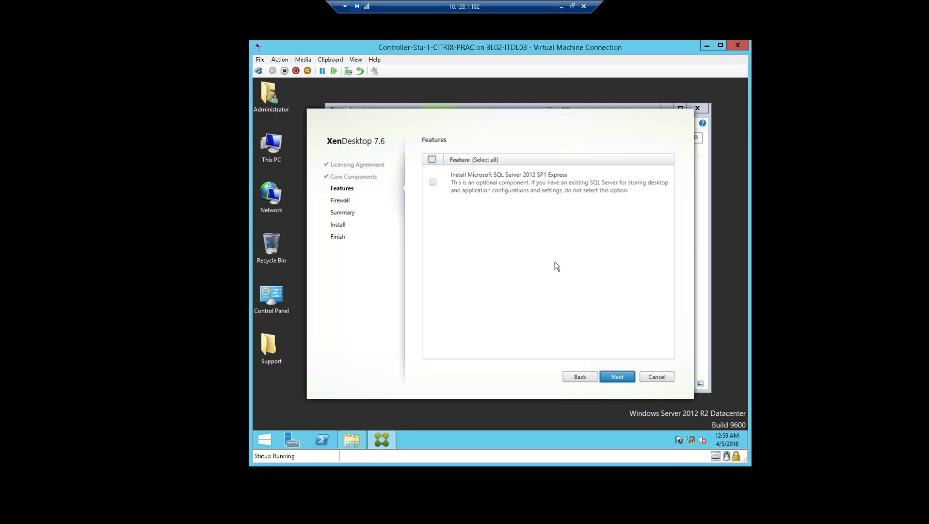
Leave SQL Server Express unselected and keep firewall rules configured automatically.
left_click(628, 377)
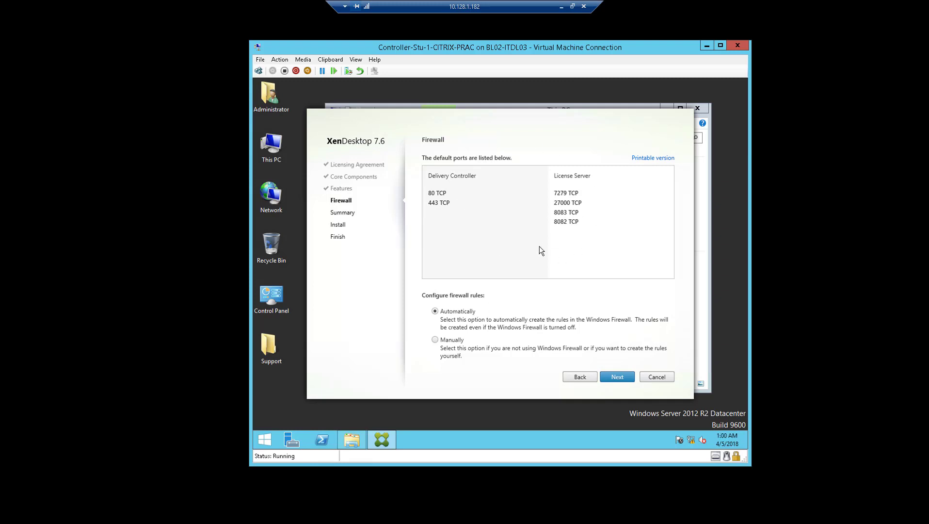
left_click(460, 340)
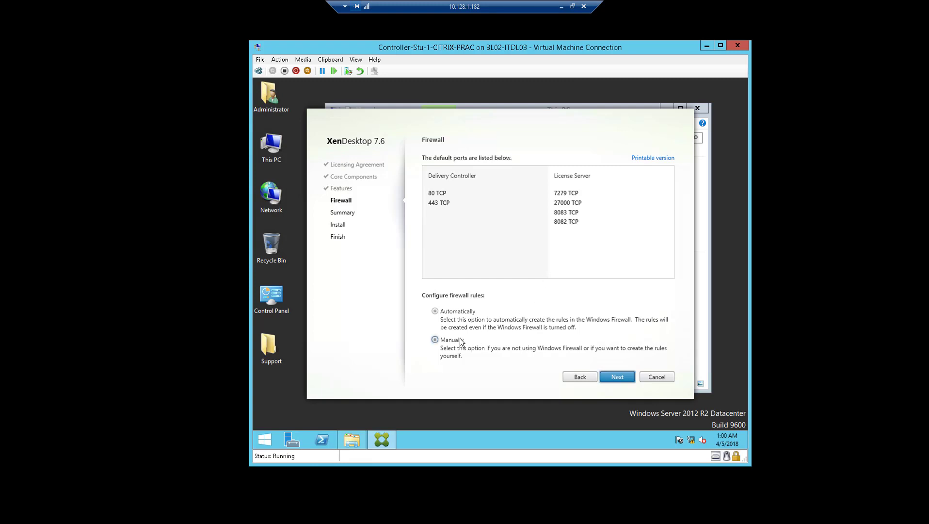
left_click(462, 311)
Confirm the summary, start the installation, and minimize the remote session to the local desktop.
left_click(617, 376)
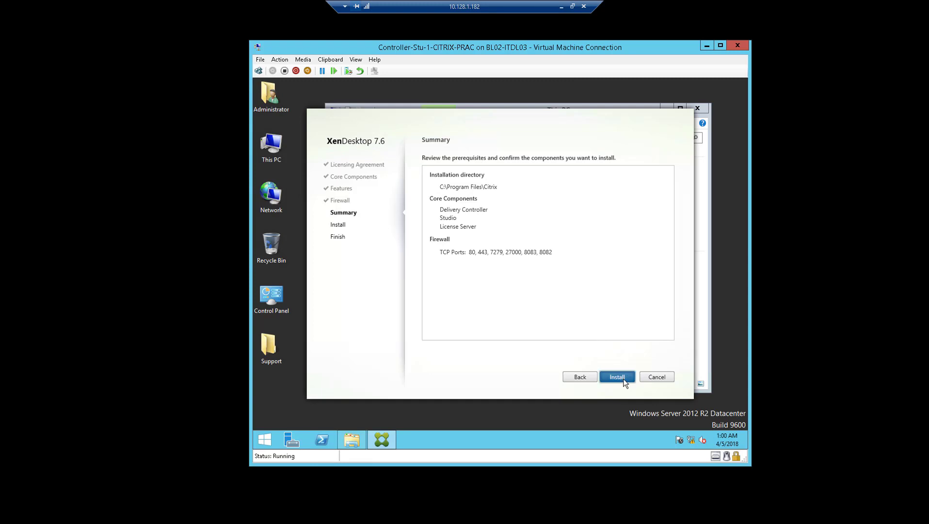
left_click(623, 379)
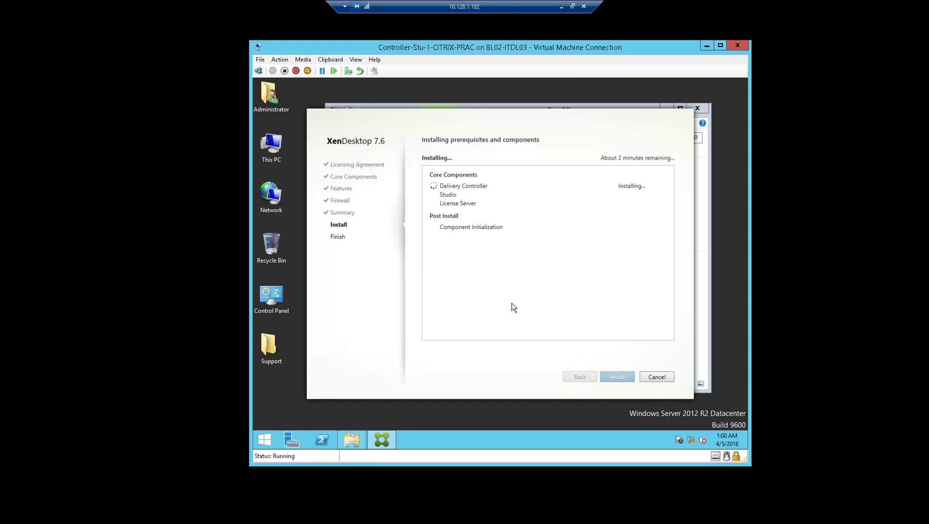
left_click(563, 7)
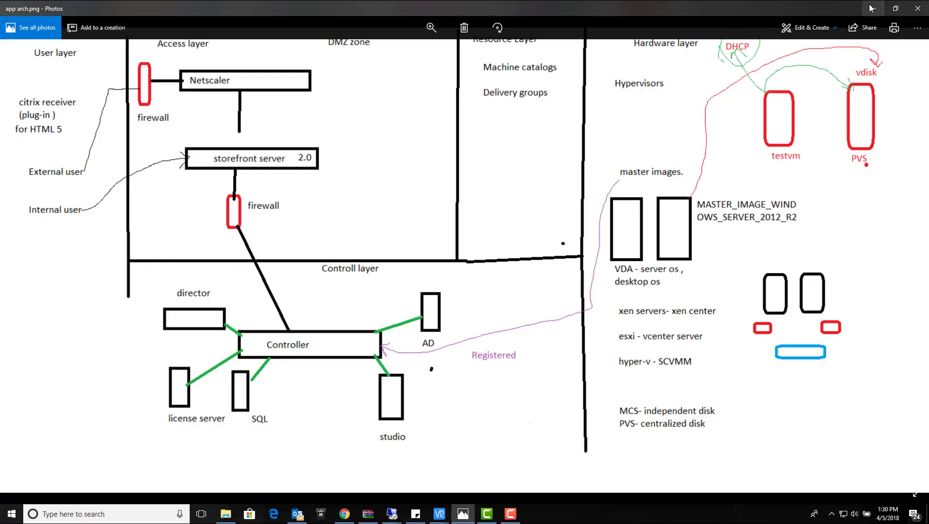
Minimize the architecture diagram photo and the console viewer windows on the local desktop.
left_click(871, 7)
left_click(816, 45)
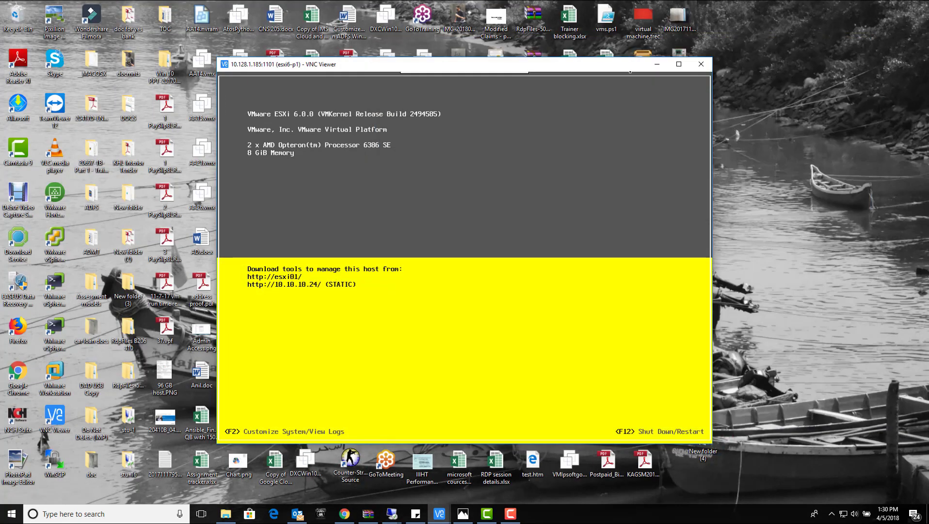
left_click(657, 64)
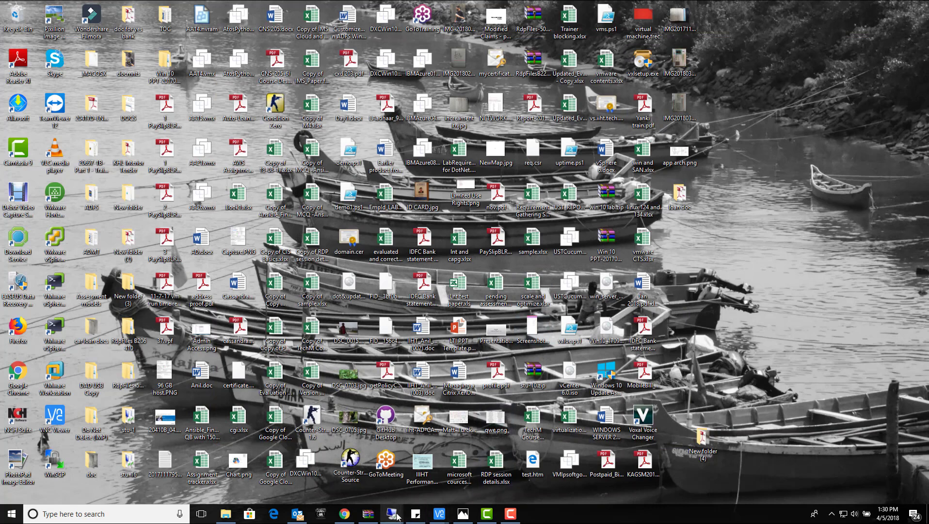
Switch to the Controller remote session and adjust its window to see the installer.
mouse_move(392, 514)
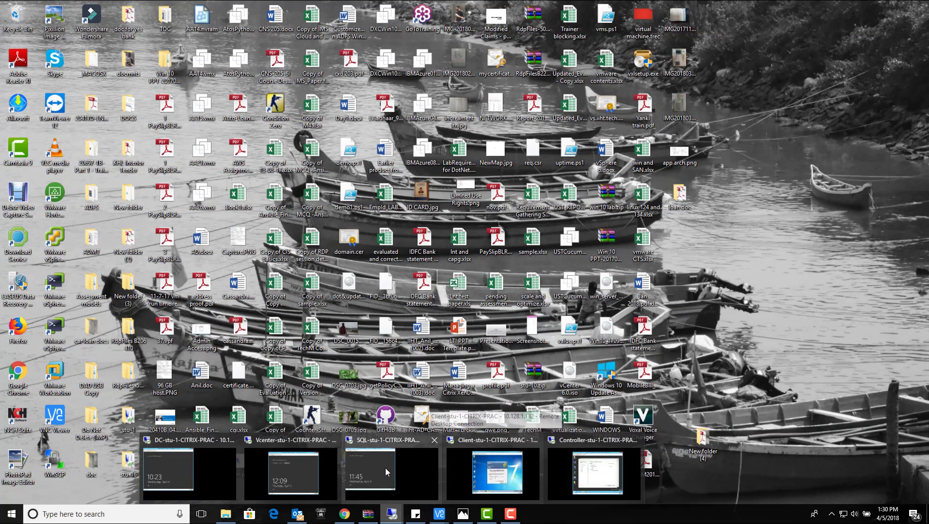
left_click(600, 477)
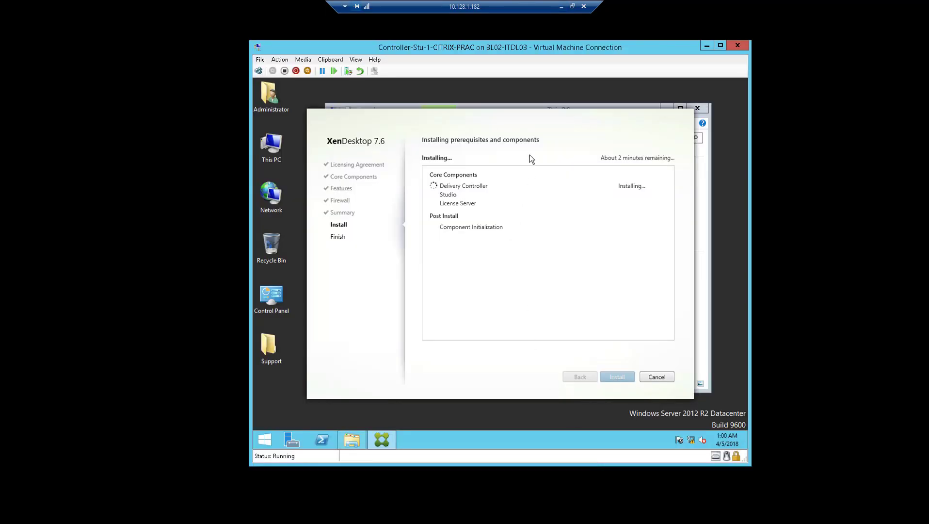
left_click(573, 6)
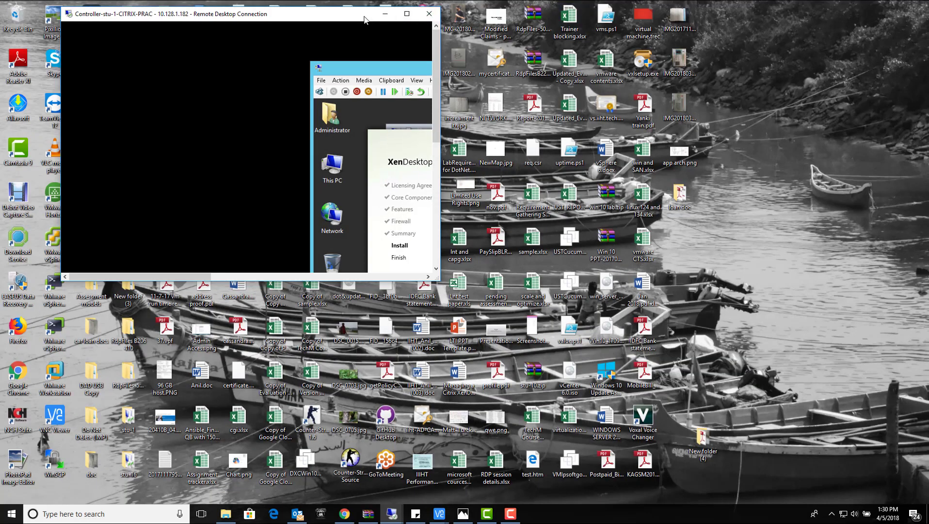
left_click_drag(598, 86, 597, 165)
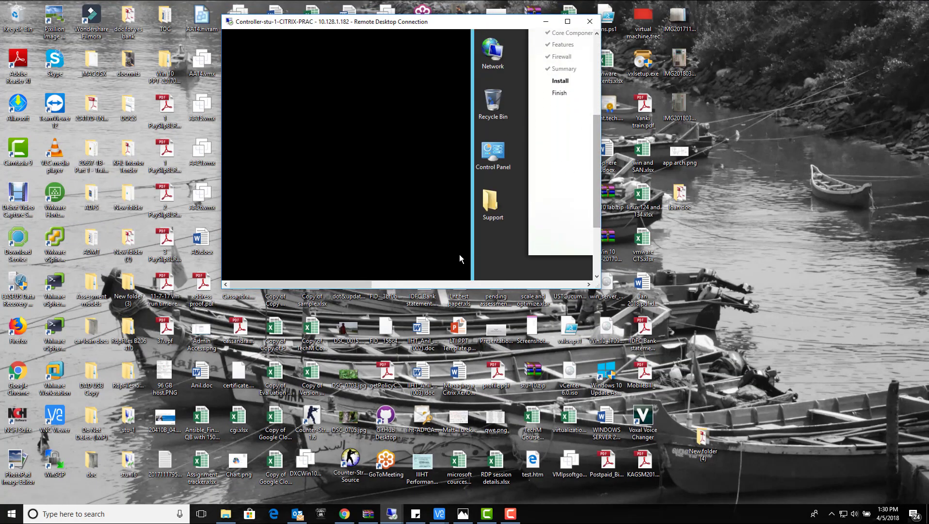
left_click_drag(350, 286, 466, 288)
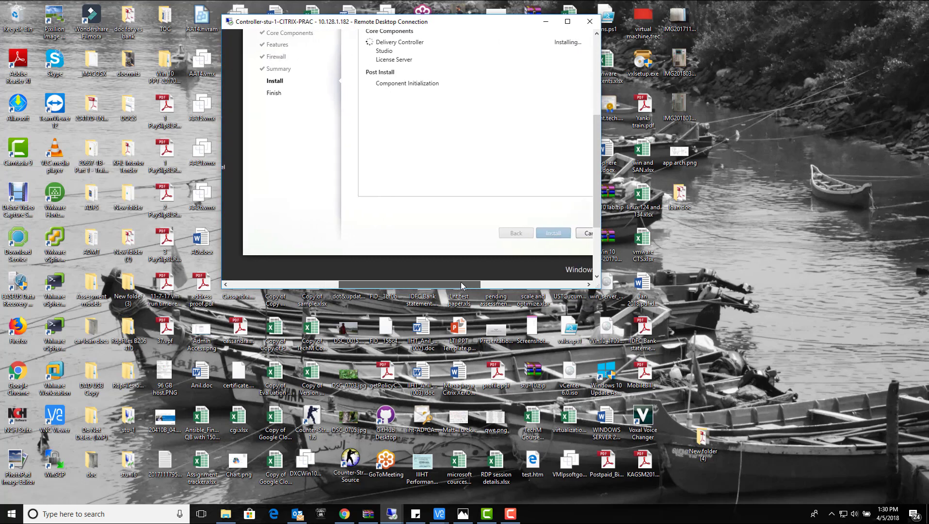
left_click_drag(596, 214, 597, 181)
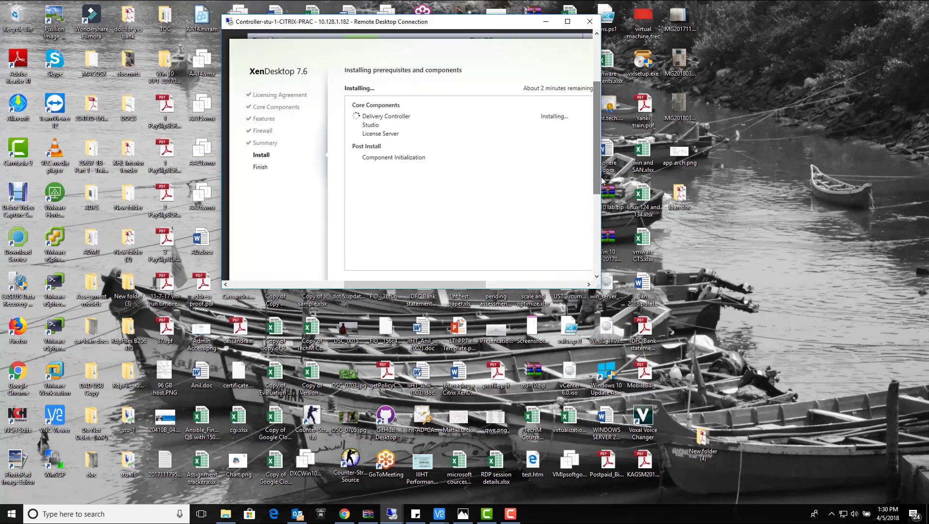
left_click(511, 518)
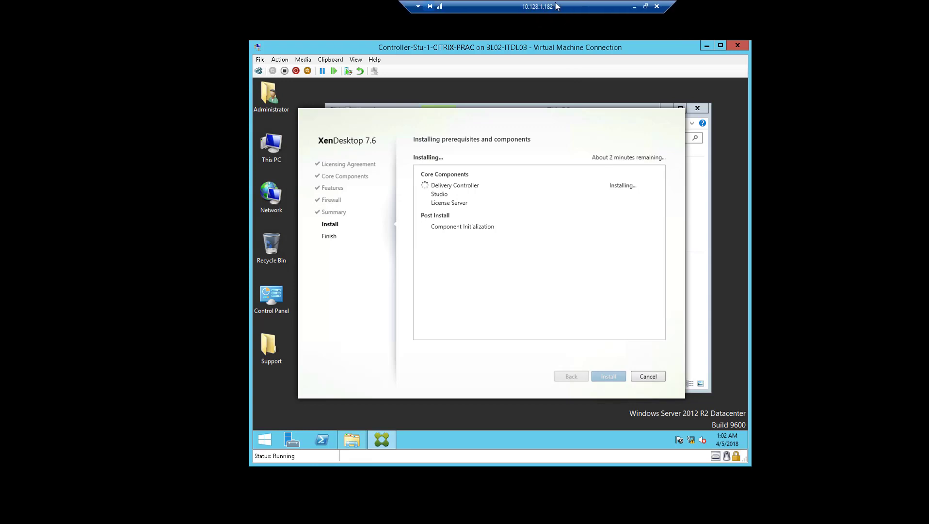
Window the remote session, enlarge it, and reposition it and the VM connection window to show the full installer.
left_click(573, 5)
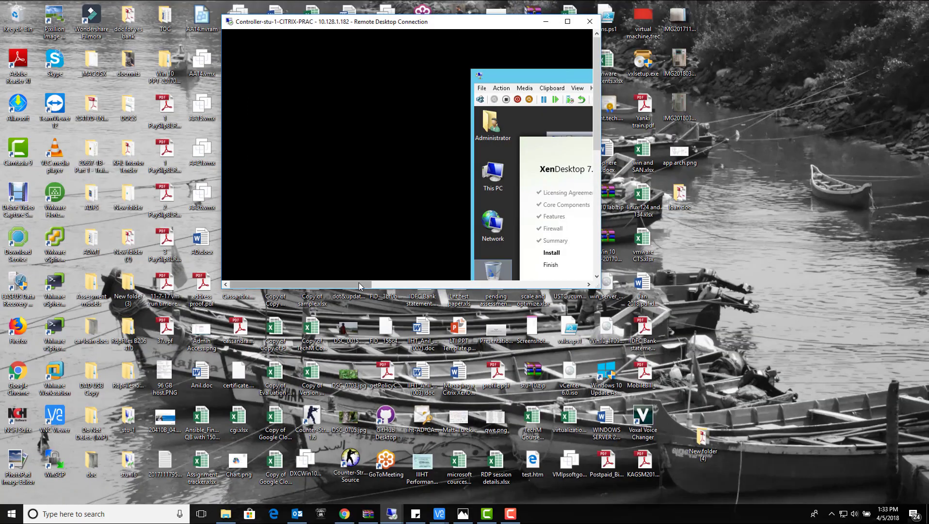
left_click_drag(371, 286, 481, 286)
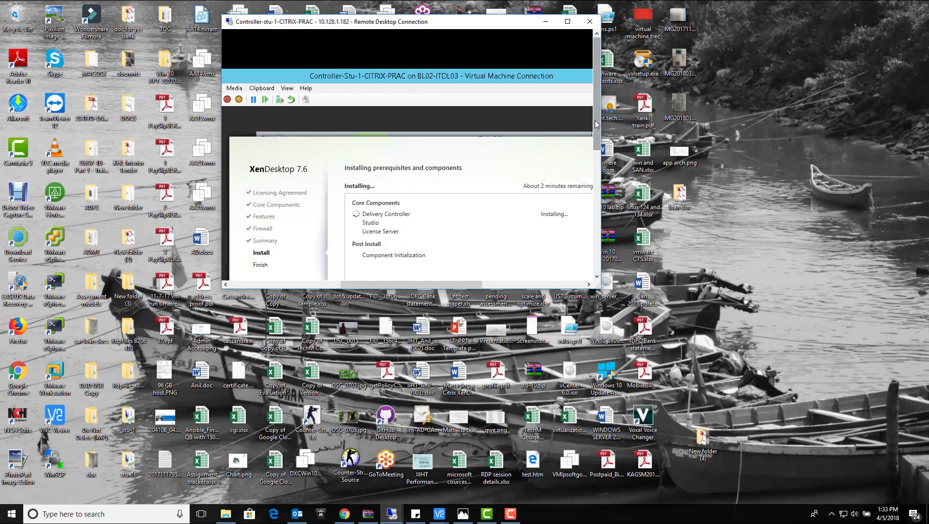
scroll(598, 254, "down", 2)
left_click_drag(601, 289, 766, 465)
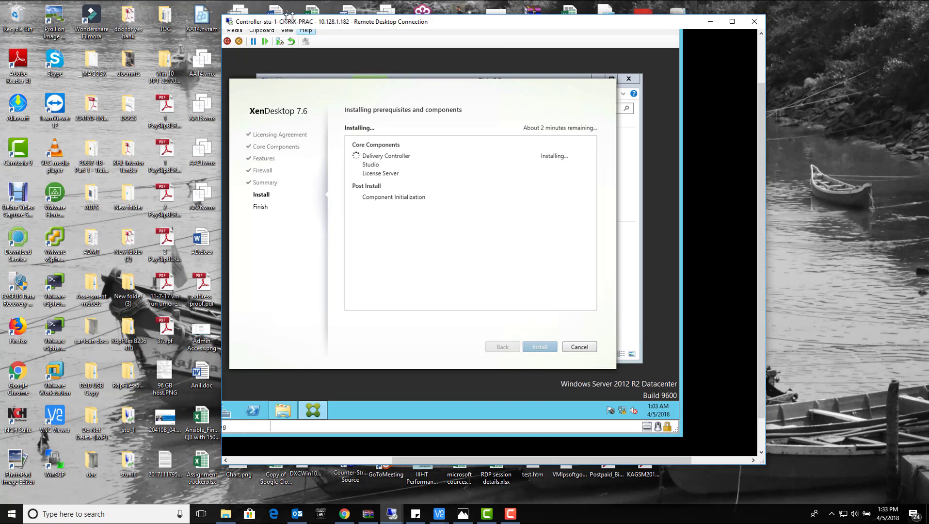
left_click_drag(273, 25, 204, 16)
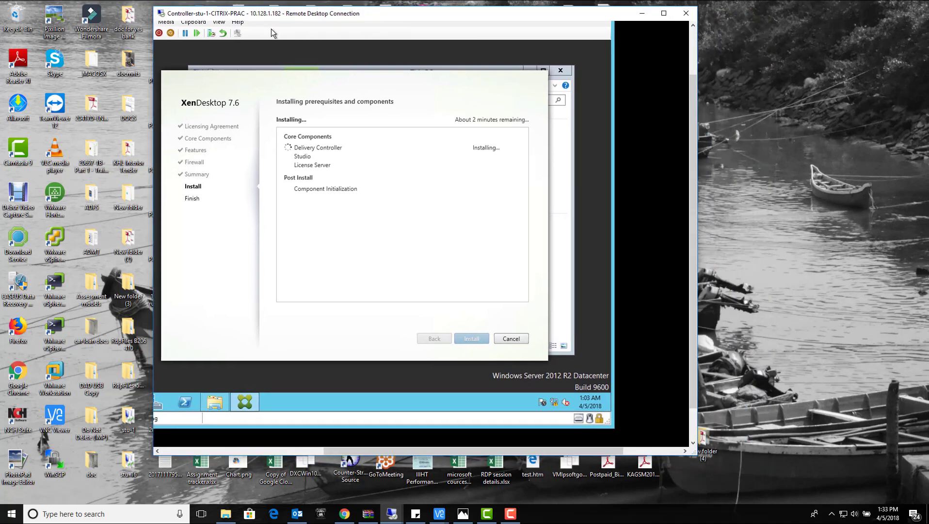
left_click_drag(693, 141, 684, 109)
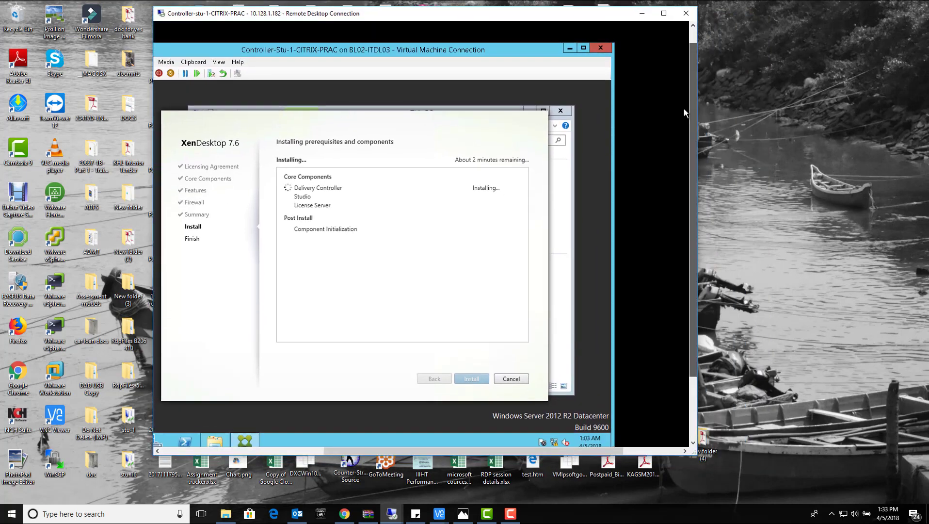
left_click_drag(484, 42, 539, 23)
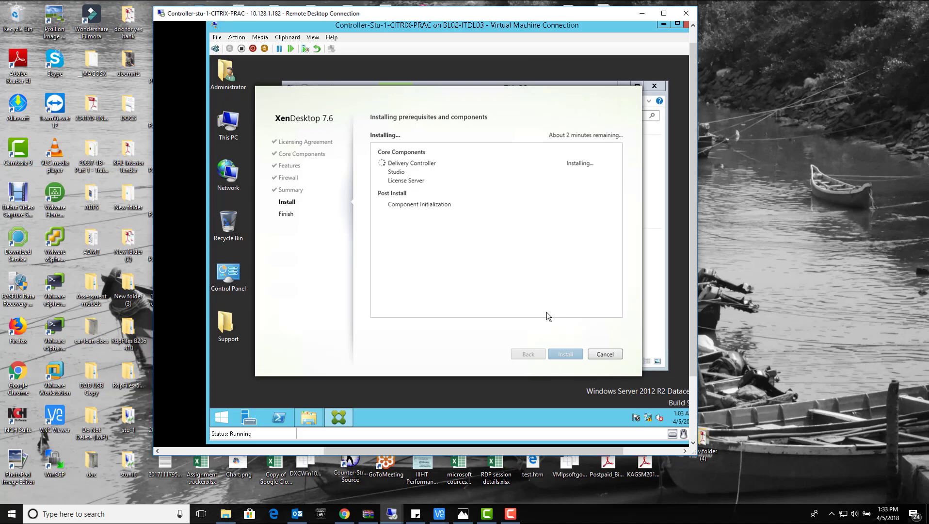
left_click(513, 514)
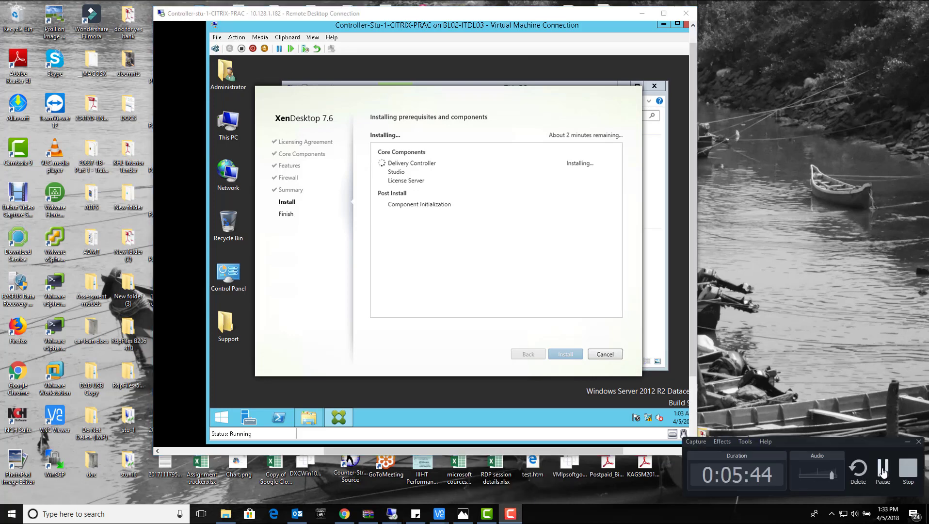
left_click(883, 471)
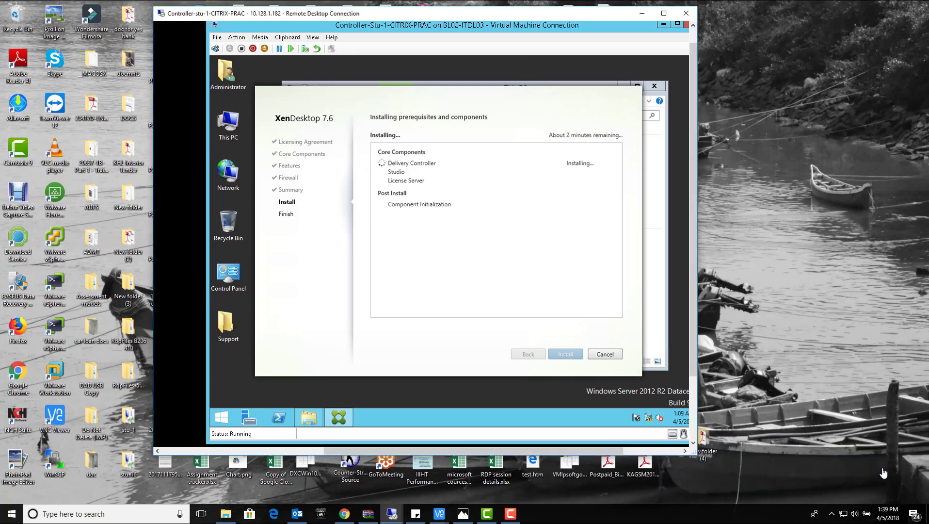
Follow the installation to completion and close the finished XenDesktop installer.
left_click(515, 517)
left_click(883, 472)
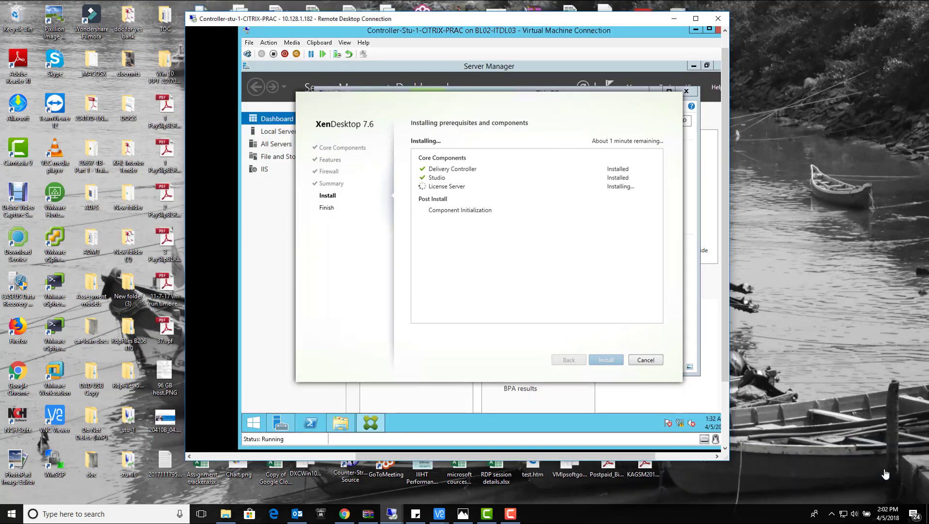
left_click(515, 515)
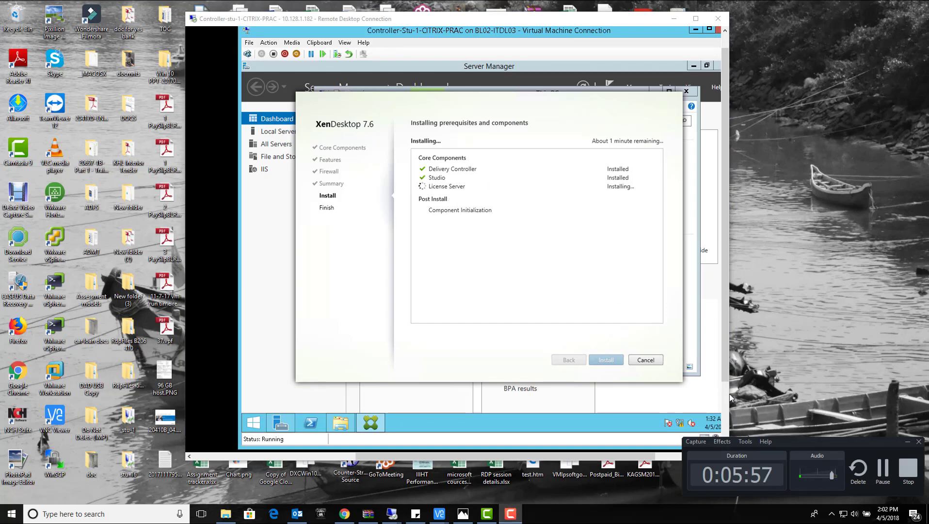
left_click(512, 514)
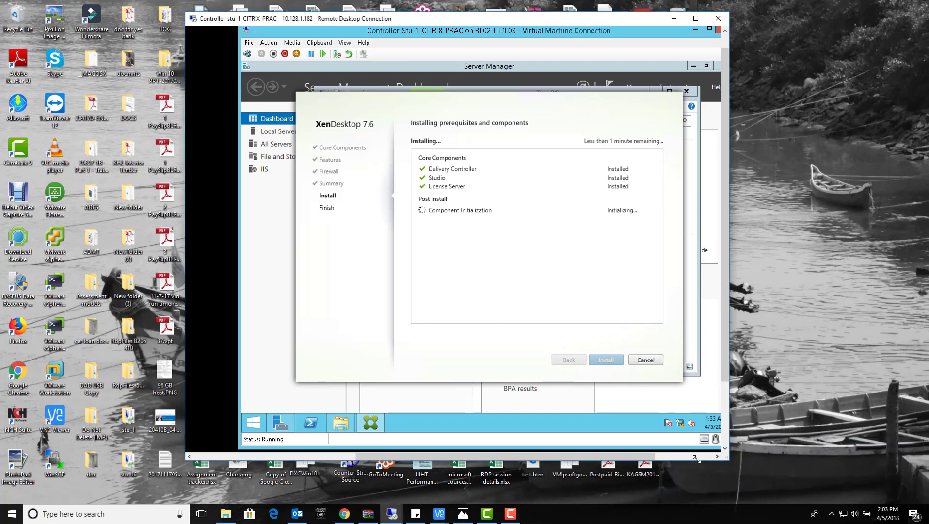
left_click(511, 515)
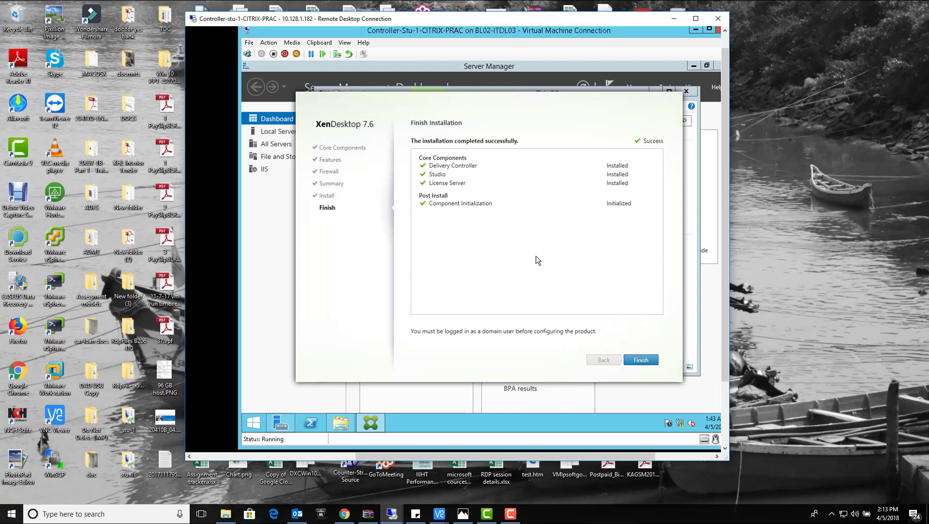
left_click(639, 361)
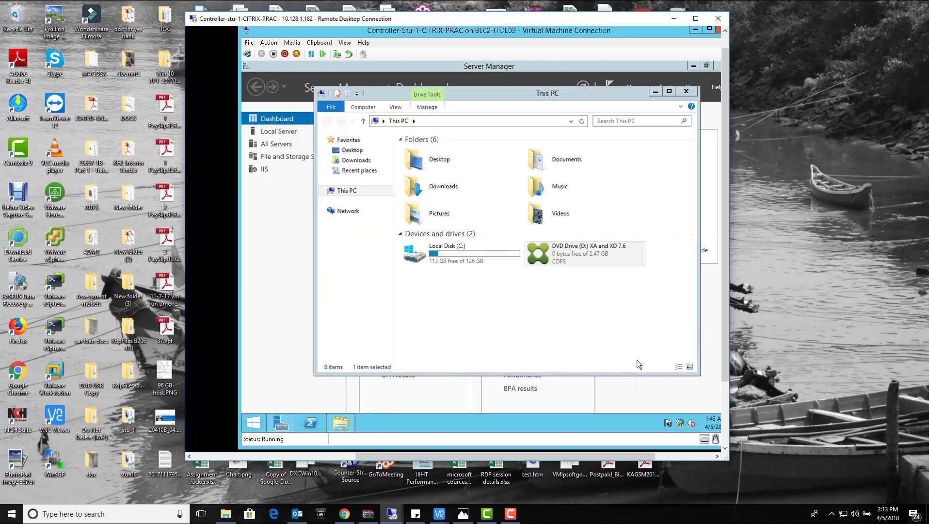
Close the This PC window and Server Manager to clear the server desktop.
left_click(689, 95)
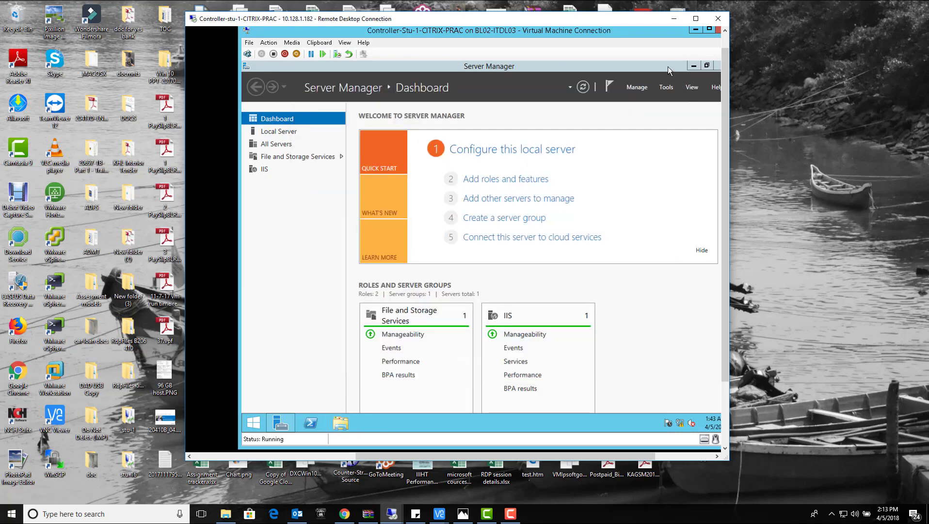
double_click(674, 66)
left_click(660, 86)
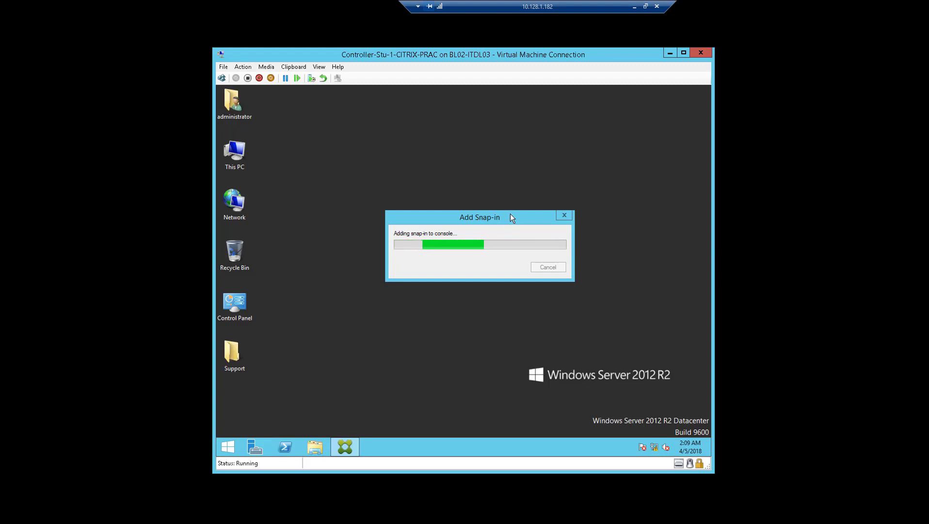
Move the Add Snap-in dialog aside and return to the Controller VM session while Studio loads.
left_click_drag(511, 214, 506, 198)
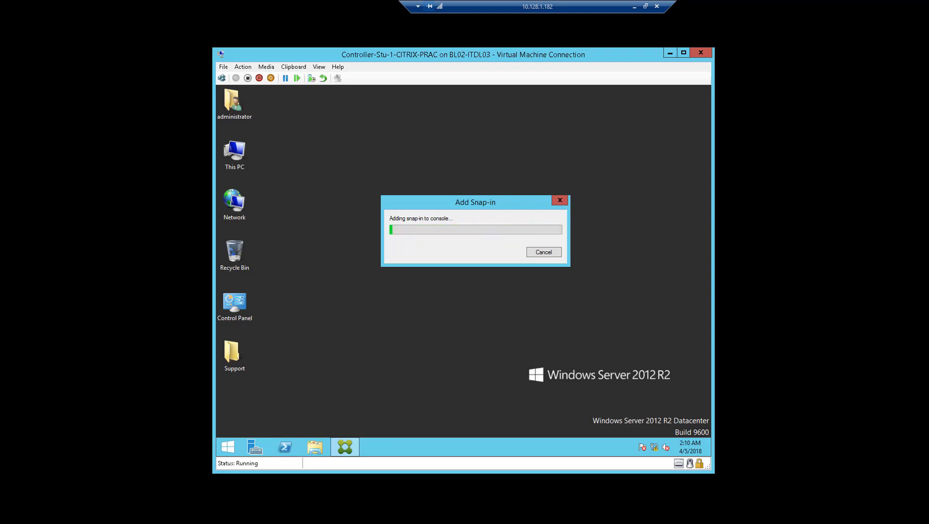
left_click(635, 8)
left_click(511, 514)
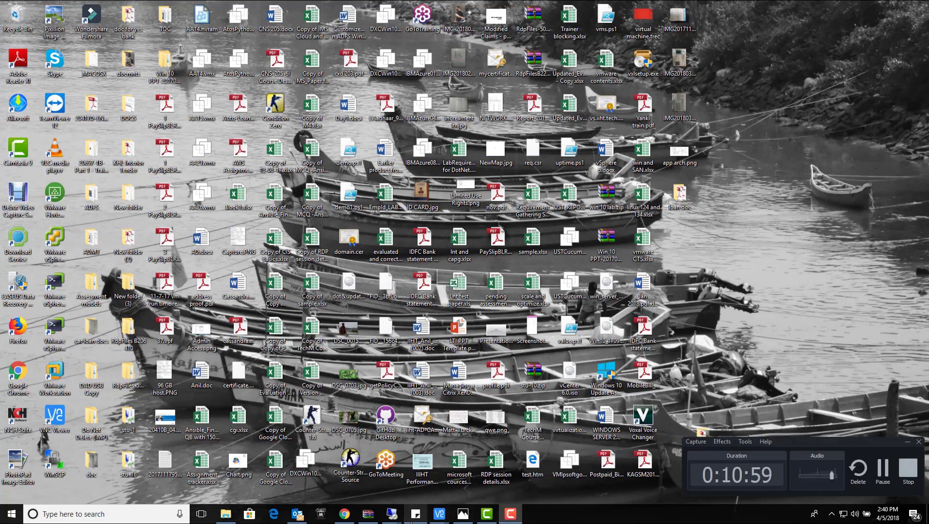
mouse_move(392, 513)
left_click(535, 467)
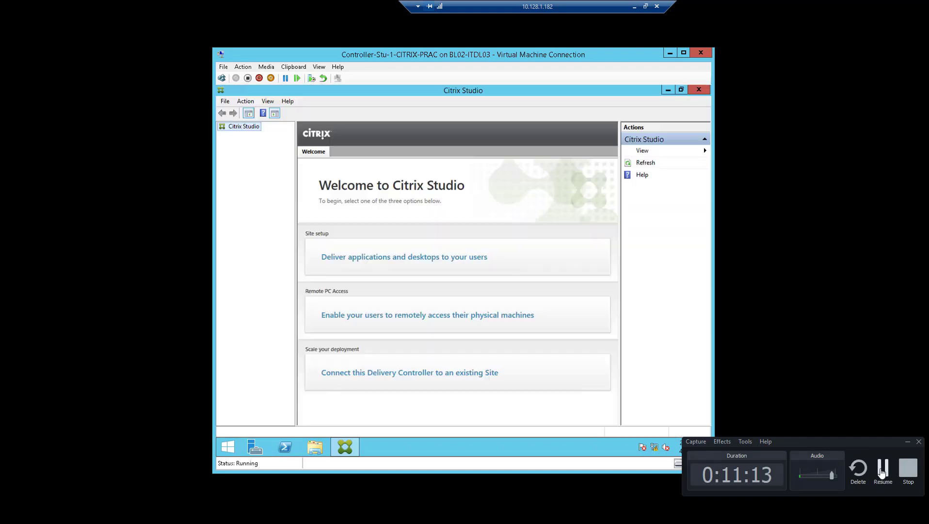
Choose 'Deliver applications and desktops to your users' on the Studio Welcome page to launch Site Setup.
left_click(882, 469)
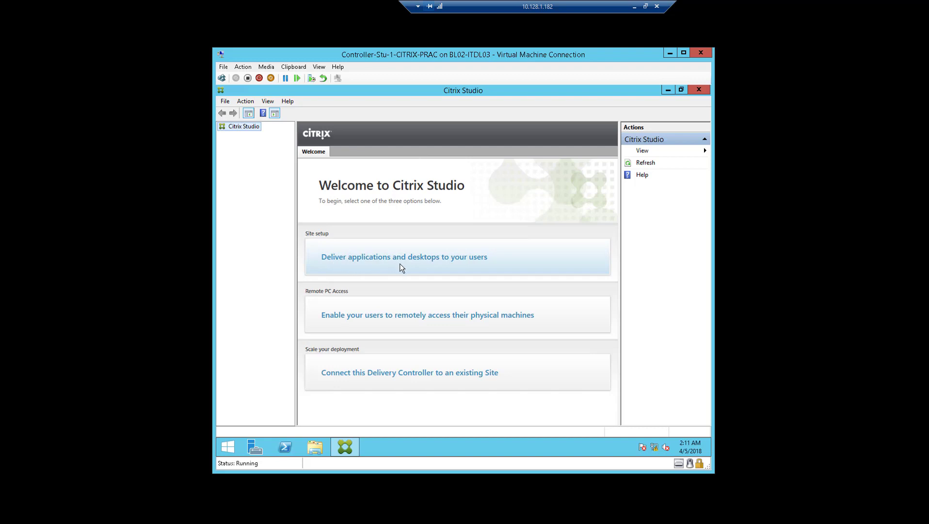
left_click(503, 261)
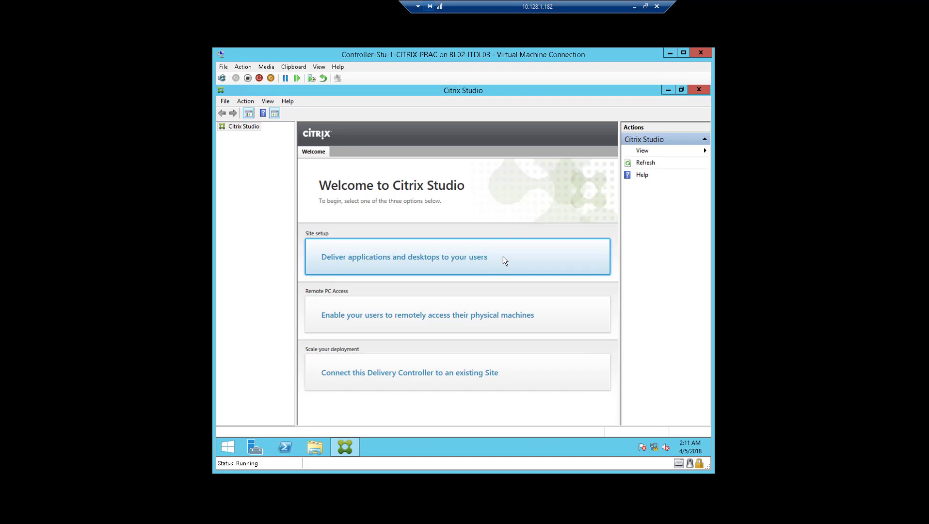
left_click(401, 259)
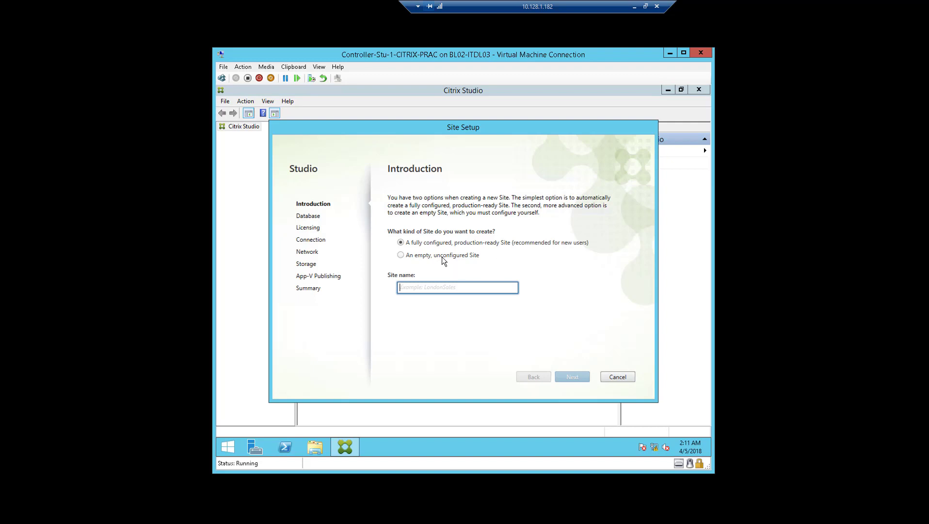
Choose an empty, unconfigured site named 'training' and proceed to the Database page.
left_click(442, 257)
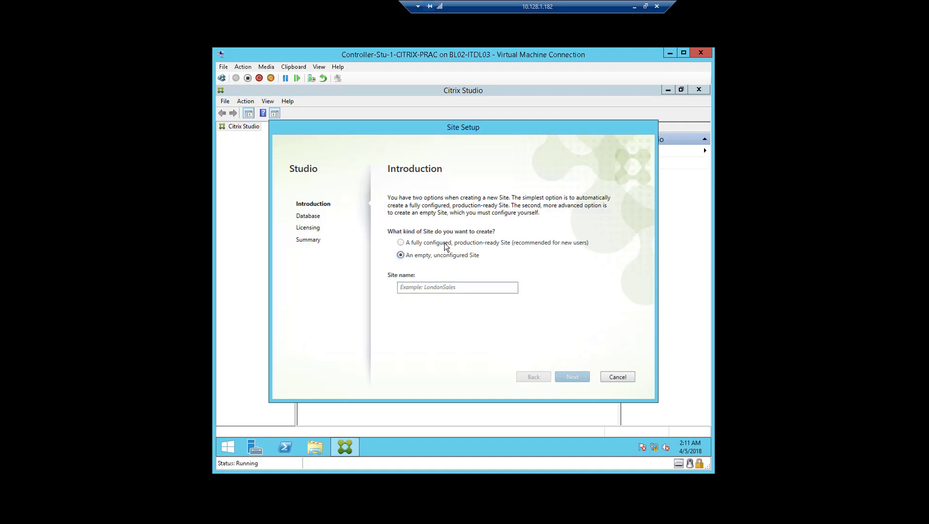
left_click(445, 243)
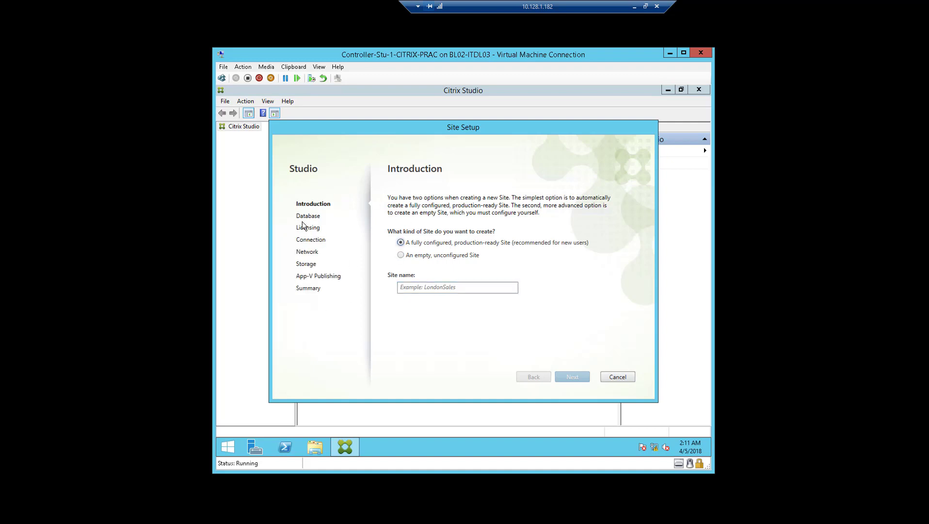
left_click(401, 256)
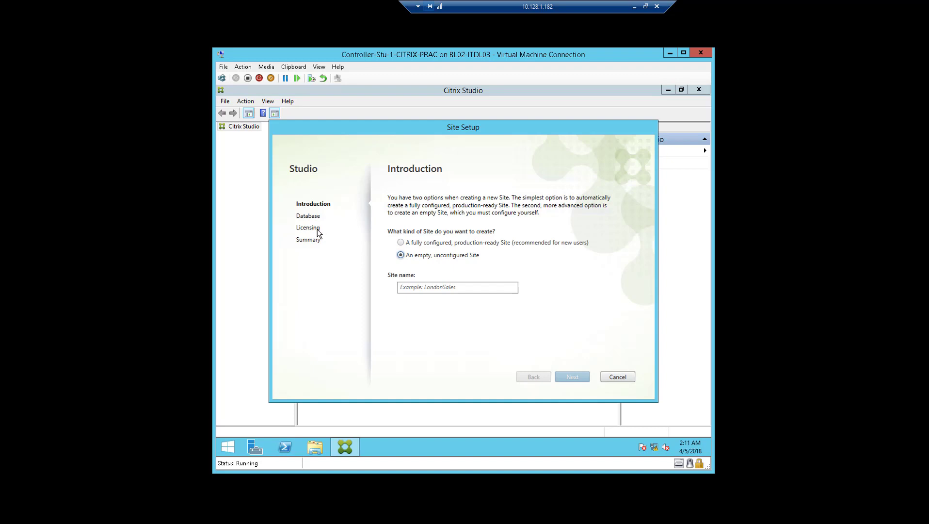
left_click(410, 243)
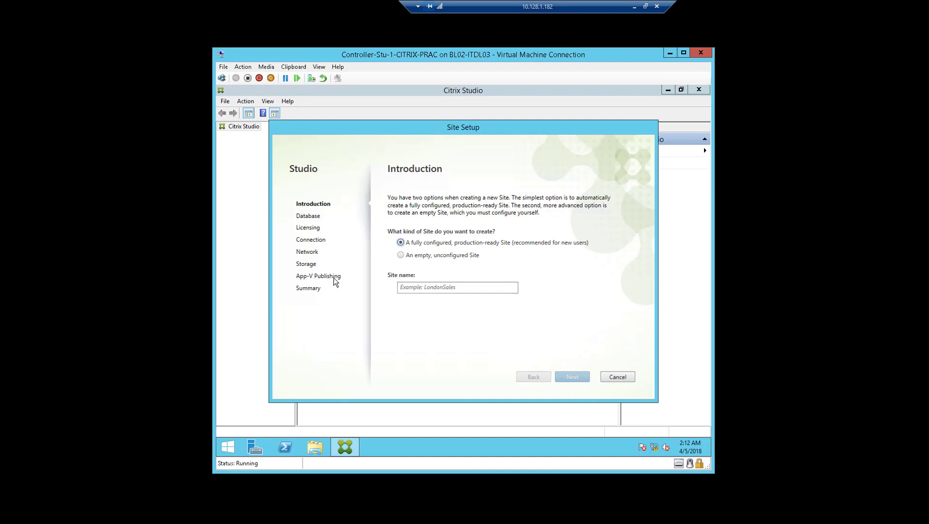
left_click(426, 258)
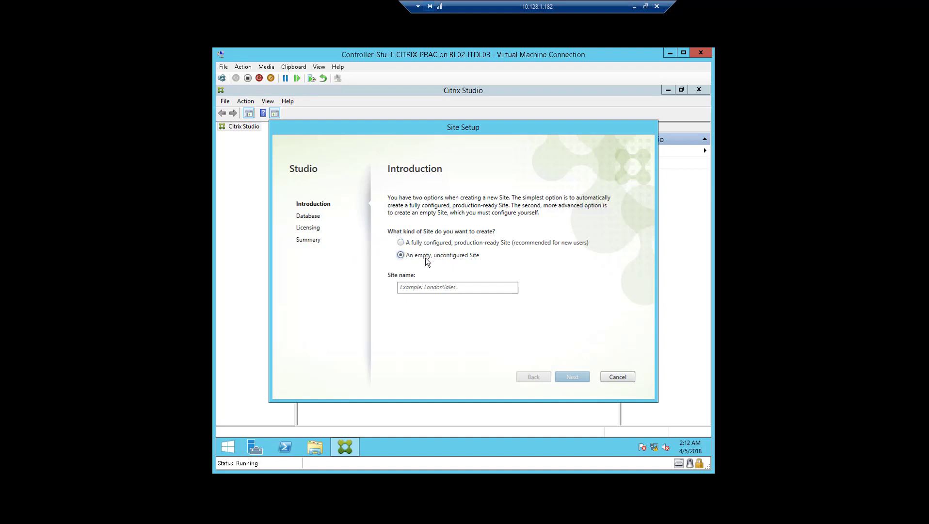
left_click(427, 287)
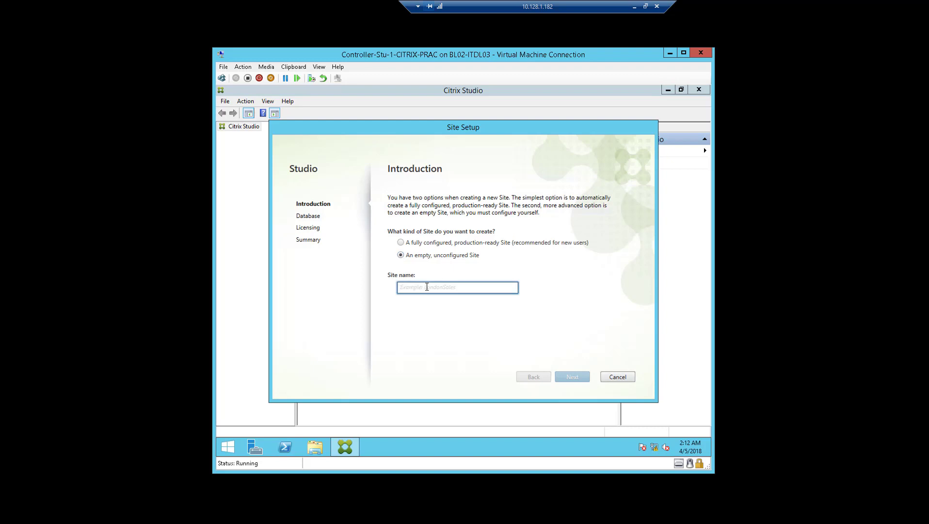
type("training")
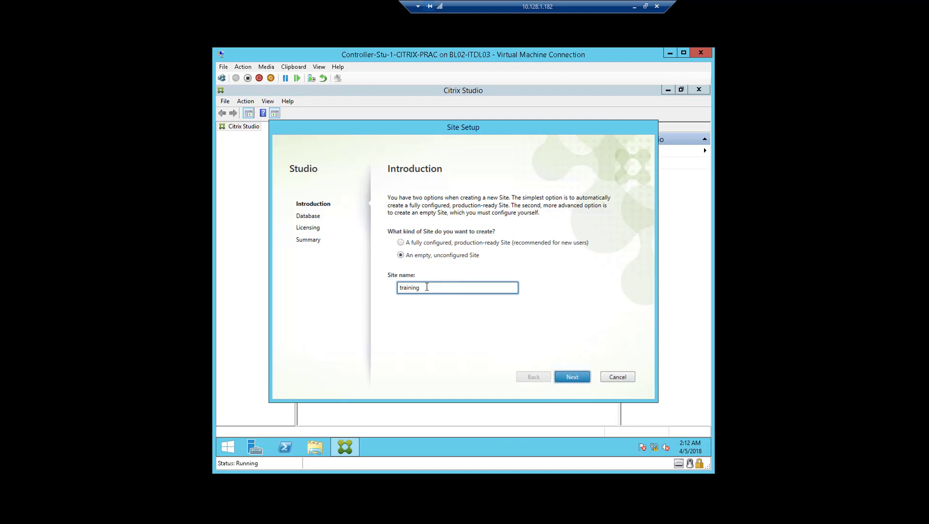
left_click(575, 378)
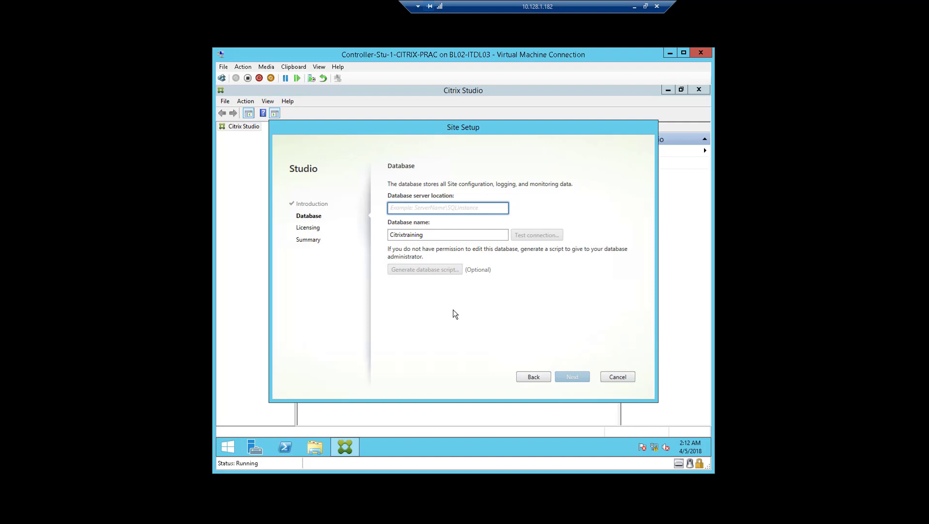
Minimise the remote session and bring up the SQL VM's connection window from the taskbar.
left_click(634, 6)
mouse_move(395, 515)
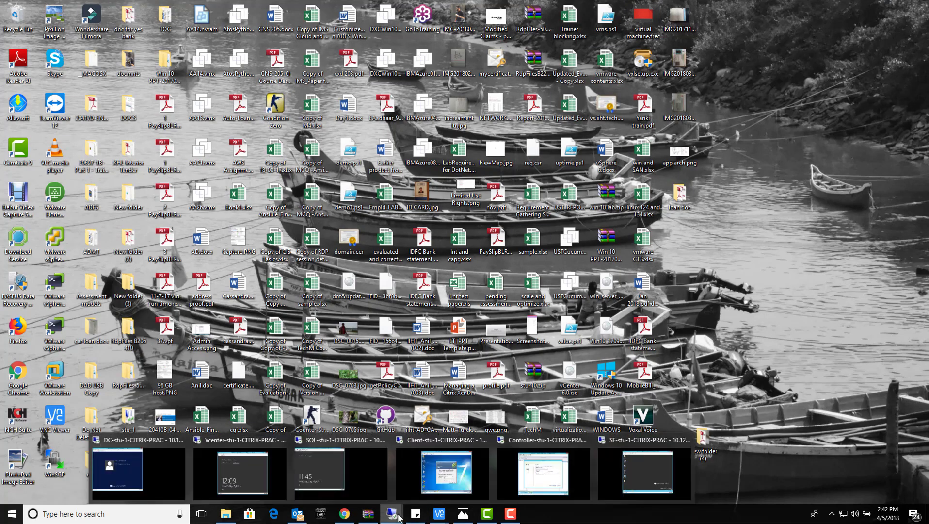
left_click(354, 483)
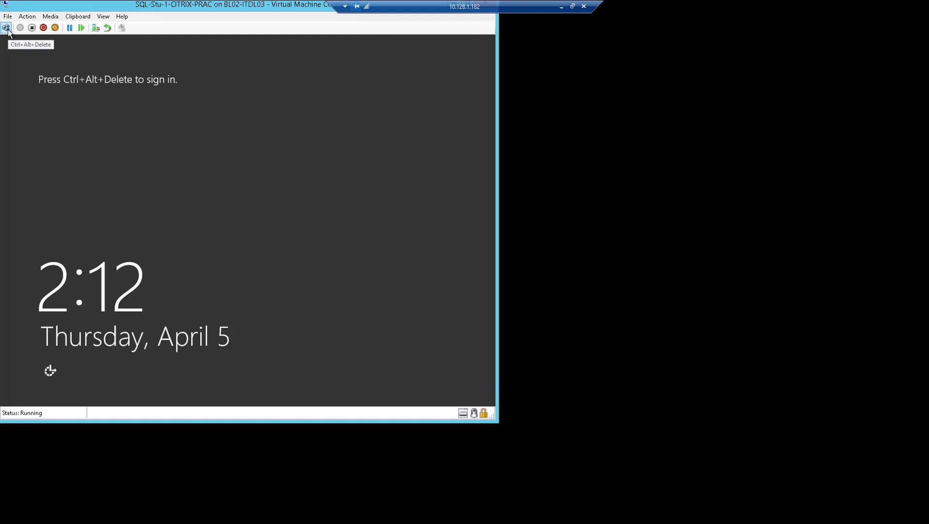
Revert the SQL VM to its previous checkpoint, start it, and move the window up-left.
left_click(107, 28)
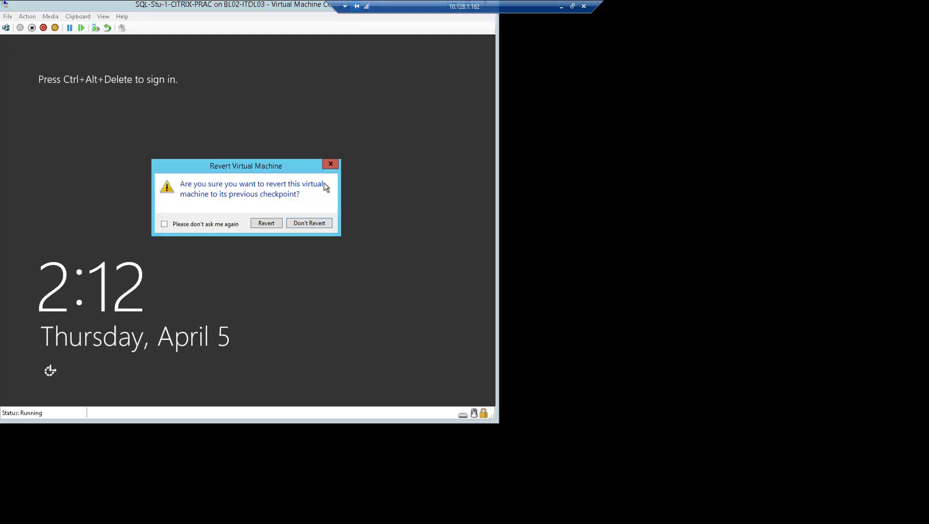
left_click(269, 223)
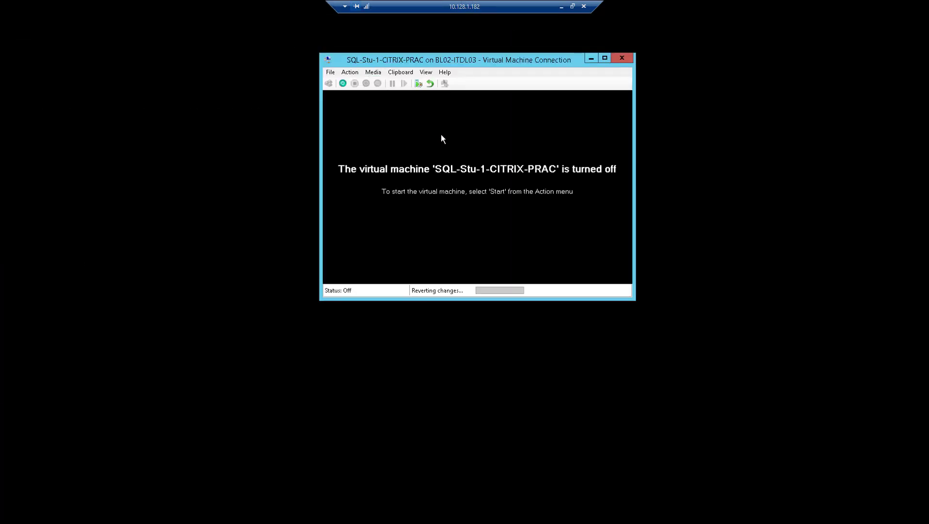
left_click(343, 83)
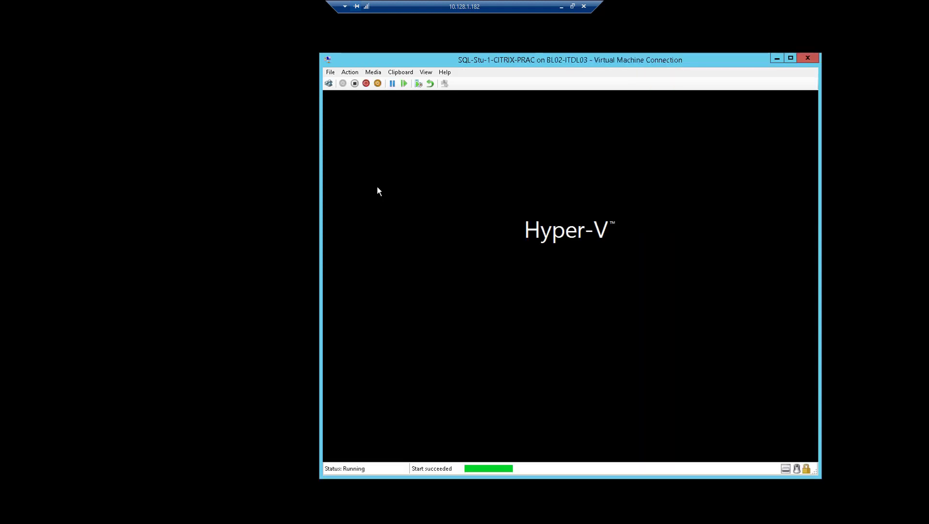
left_click_drag(465, 63, 377, 41)
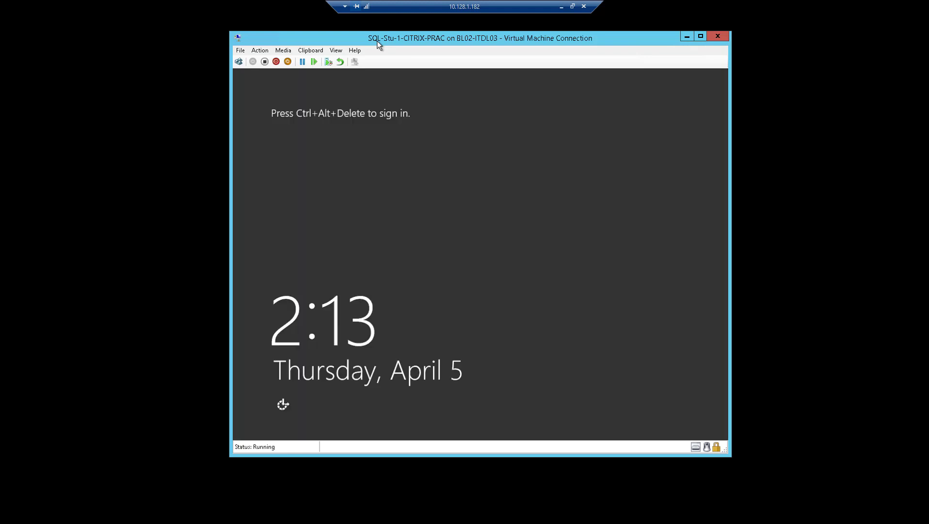
Send Ctrl+Alt+Del and sign in with the administrator password, retrying after the incorrect-password error.
left_click(238, 62)
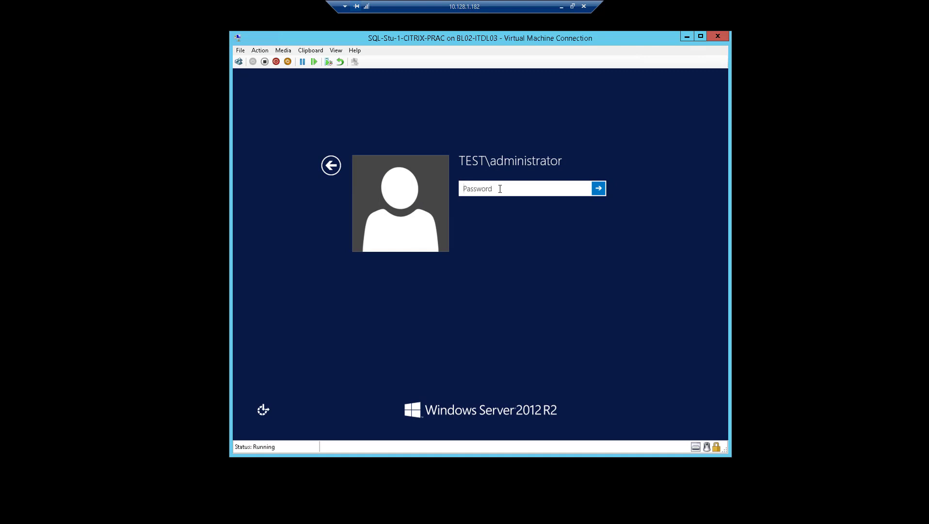
type("•••••••••")
key("Return")
left_click(492, 197)
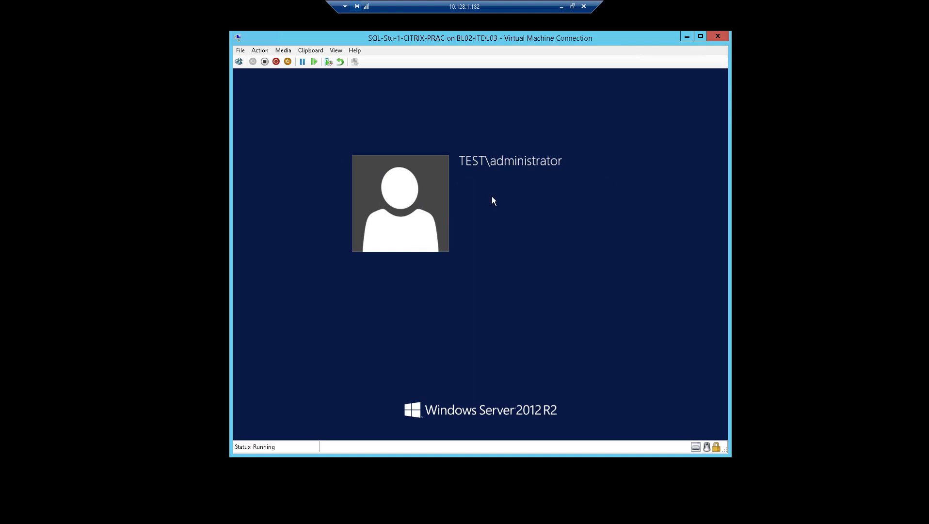
type("••")
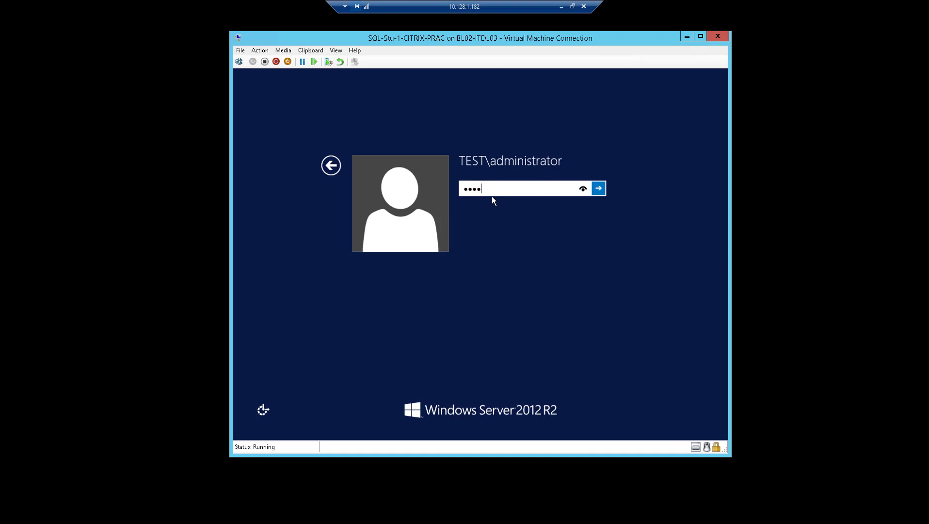
type("•••••••")
key("Return")
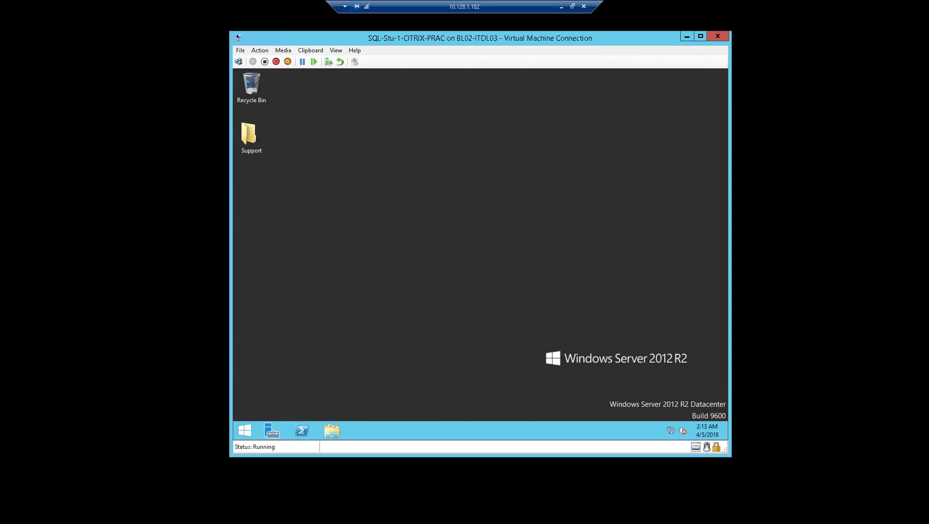
left_click(244, 430)
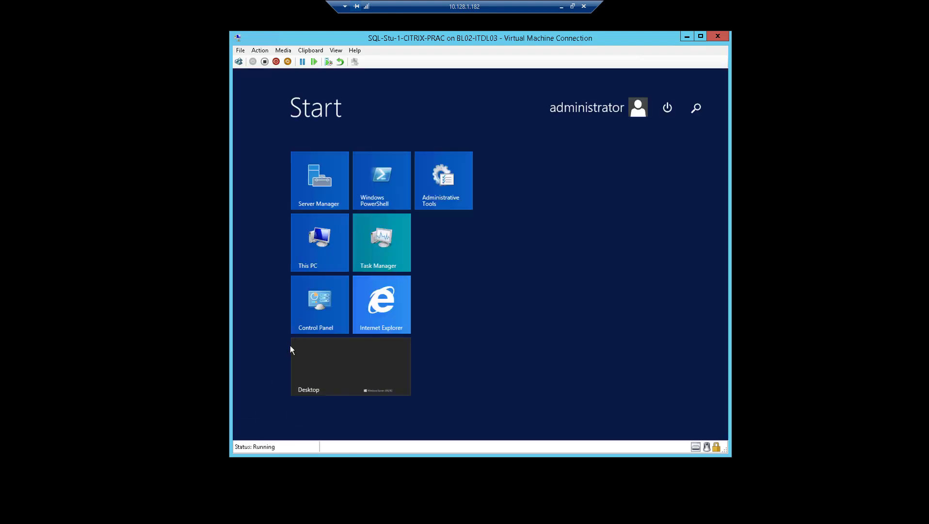
left_click(298, 413)
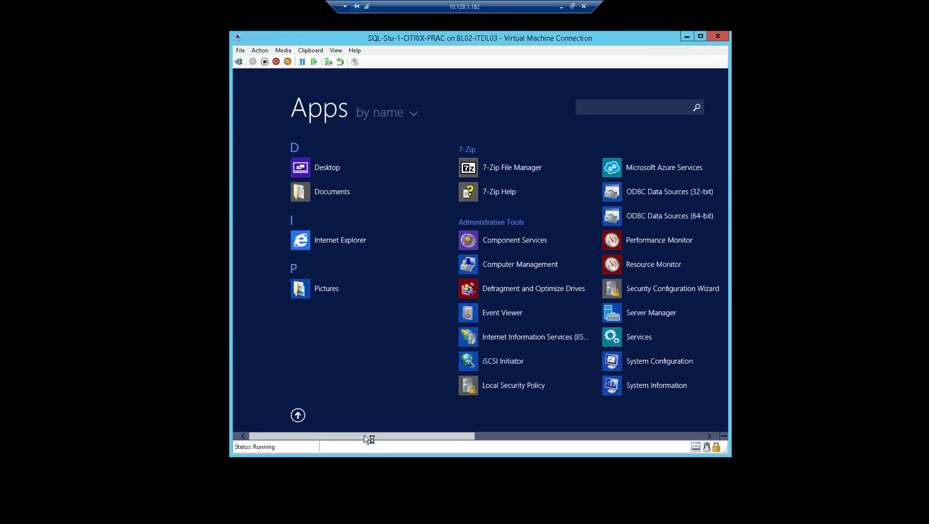
left_click_drag(370, 436, 318, 417)
scroll(436, 368, "down", 5)
scroll(435, 369, "up", 5)
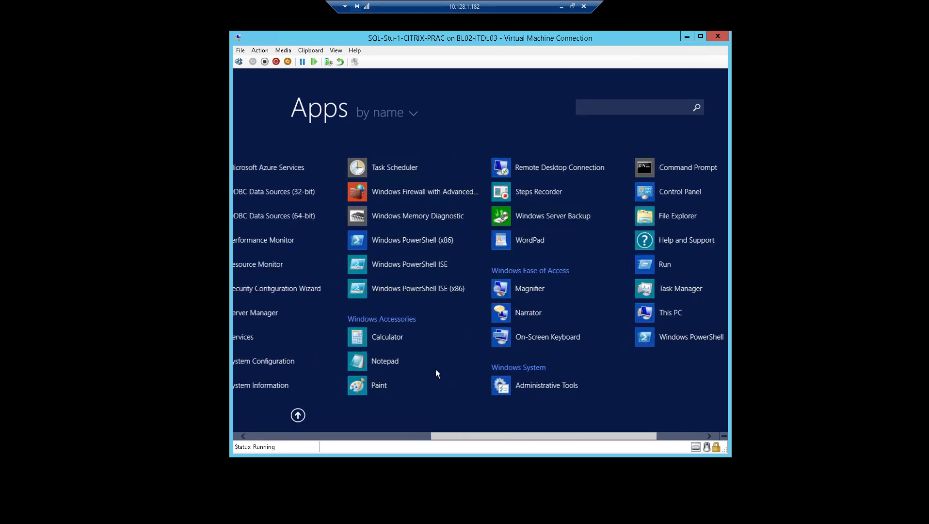
left_click(298, 416)
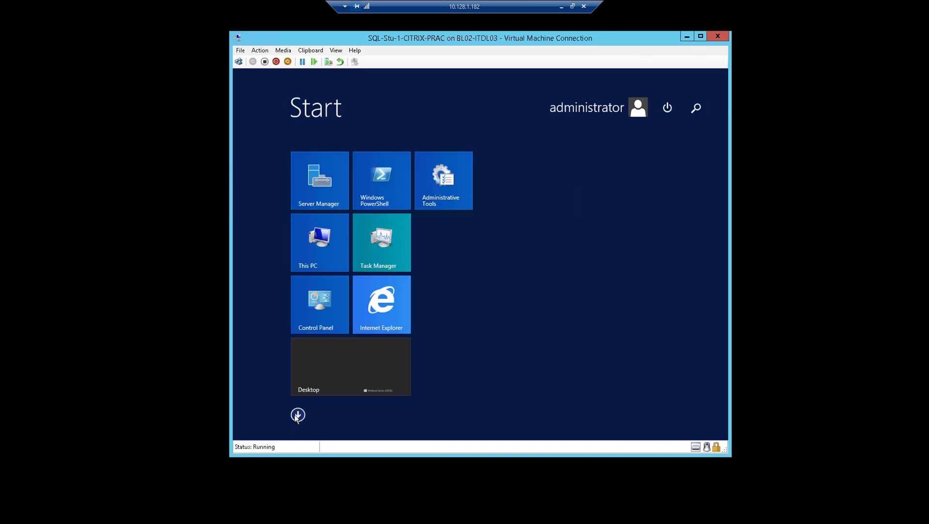
left_click(323, 374)
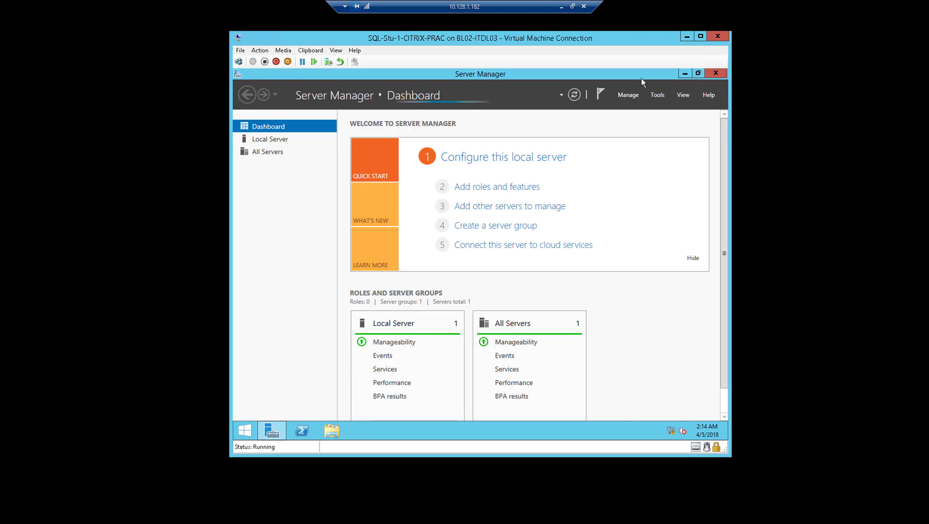
left_click(717, 74)
left_click(713, 76)
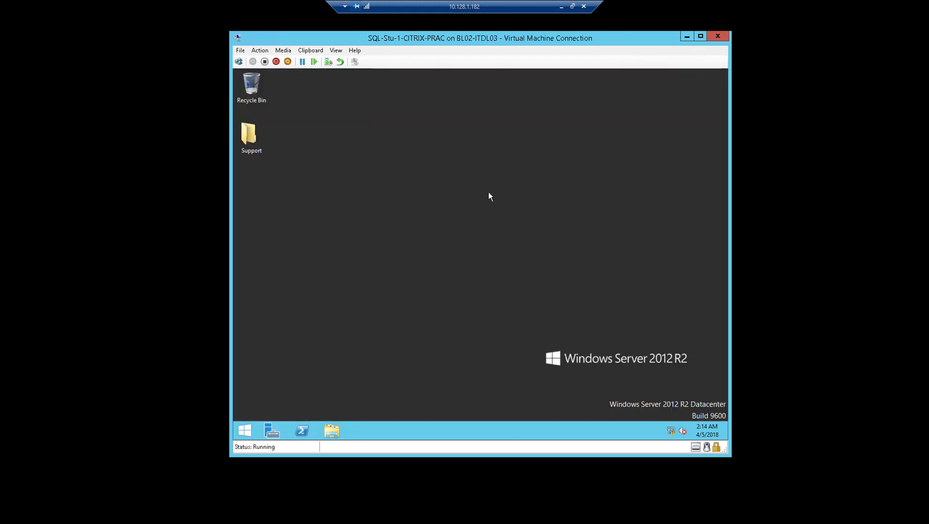
Insert SQLServer2012SP1-FullSlipstream-ENU-x64 from C:\ISO via Media > DVD Drive > Insert Disk.
left_click(279, 52)
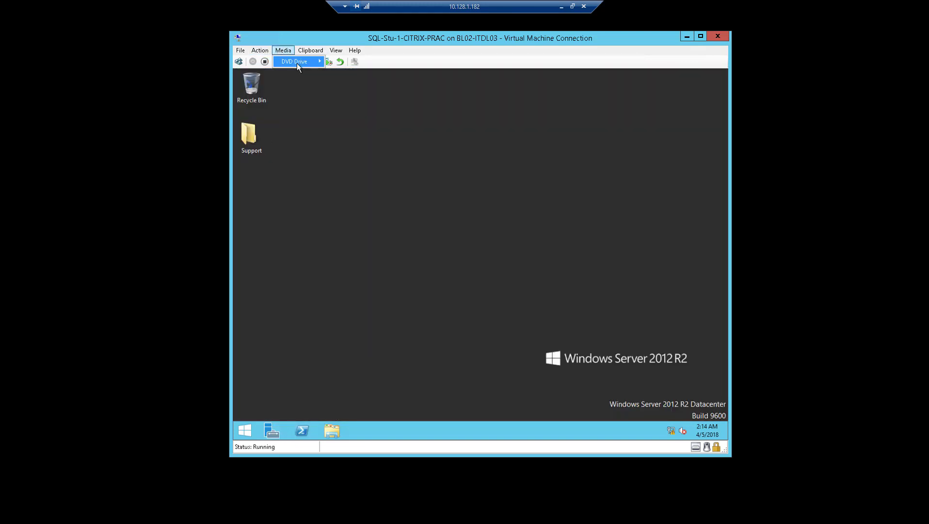
mouse_move(297, 63)
left_click(338, 78)
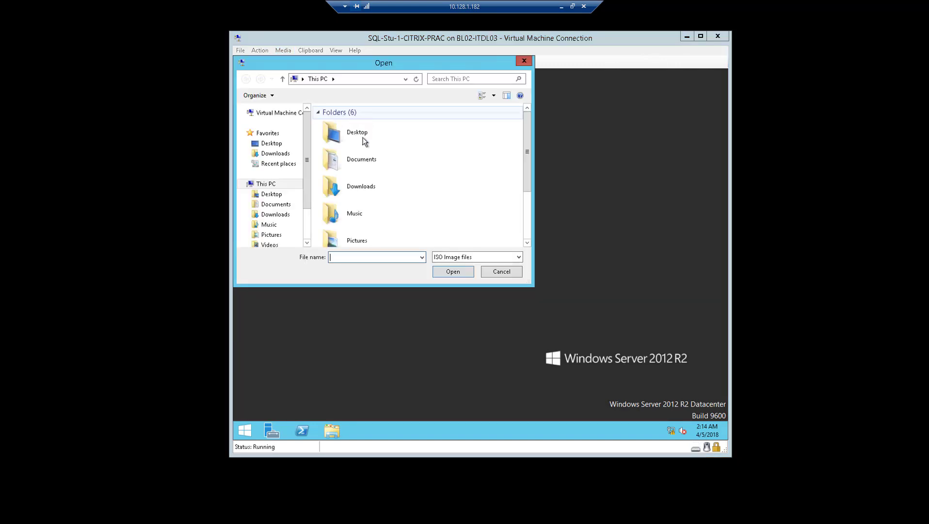
scroll(286, 214, "down", 2)
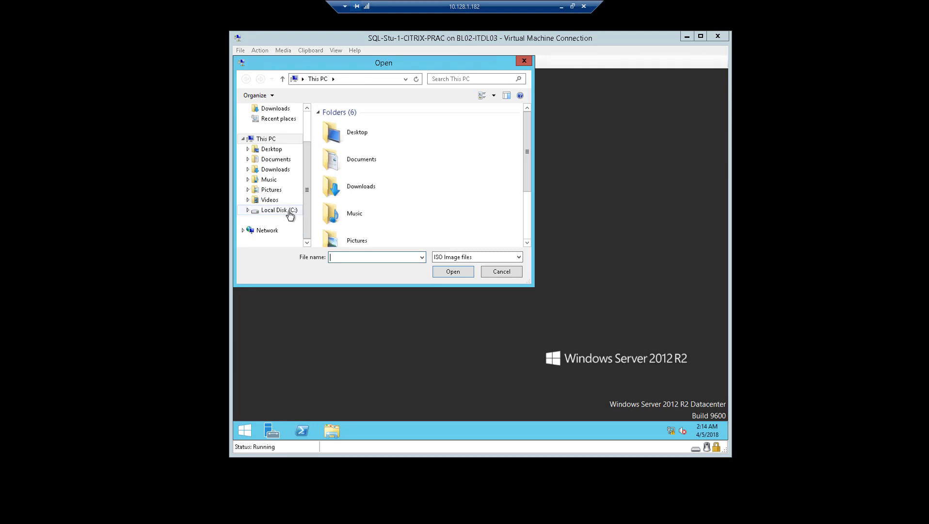
left_click(284, 211)
double_click(378, 134)
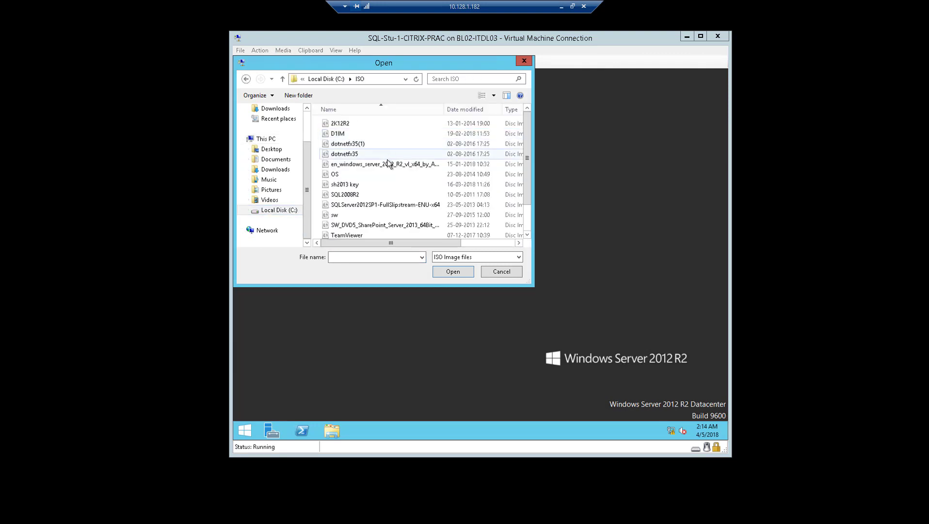
left_click(398, 207)
left_click(443, 276)
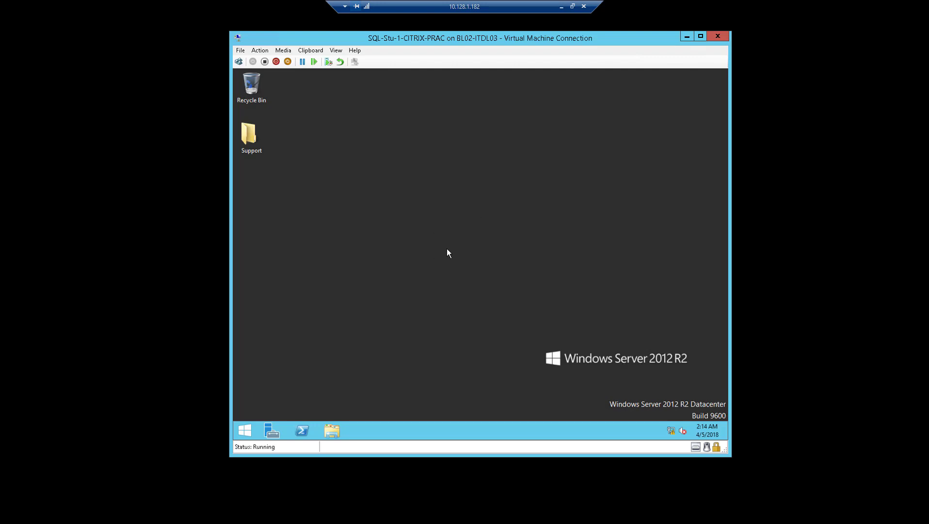
left_click(561, 6)
mouse_move(392, 514)
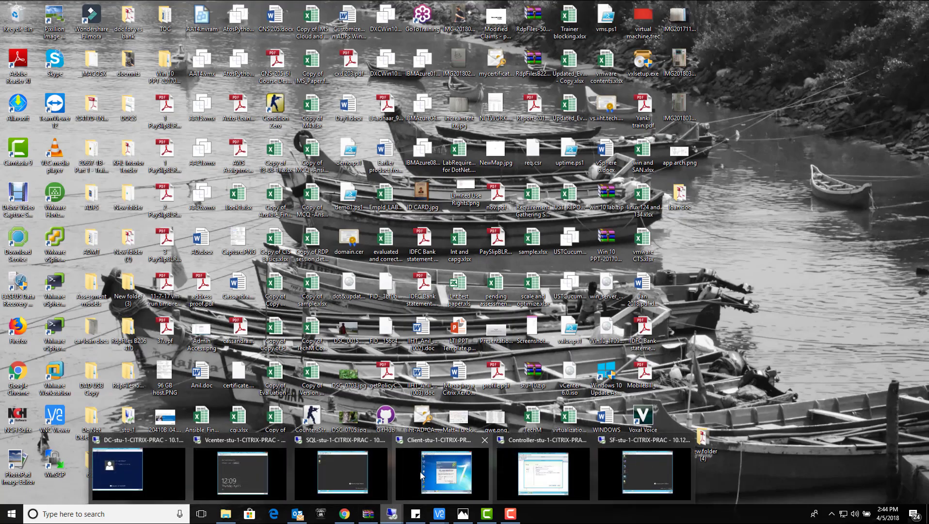
left_click(509, 464)
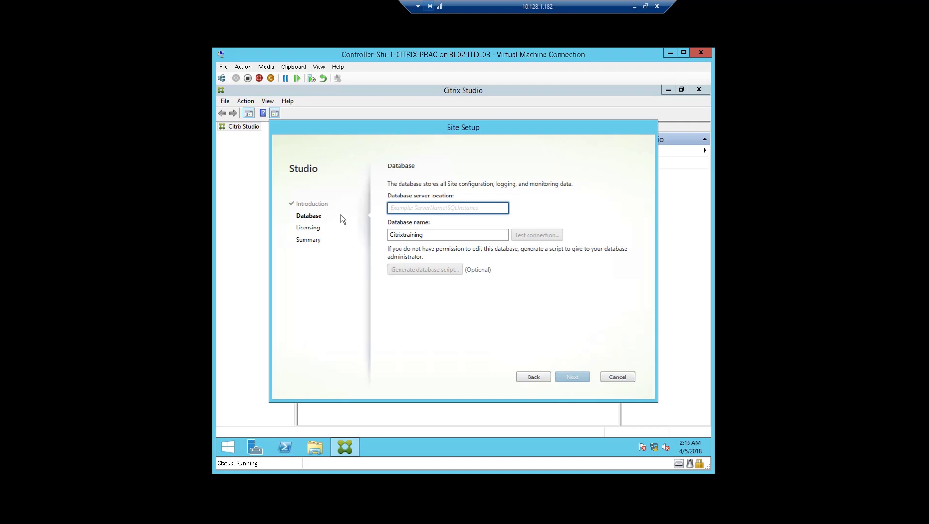
Minimise the controller VM and switch to the SQL VM's desktop from the taskbar previews.
left_click(634, 6)
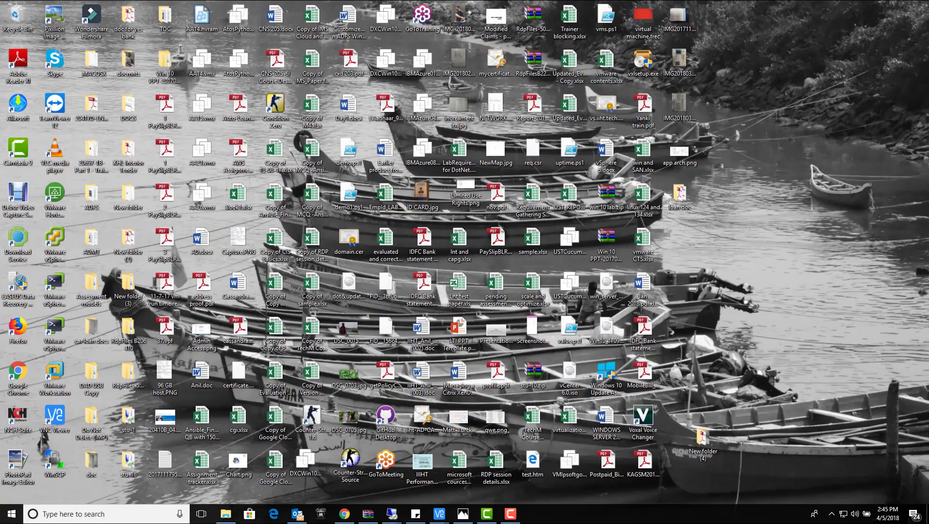
mouse_move(392, 514)
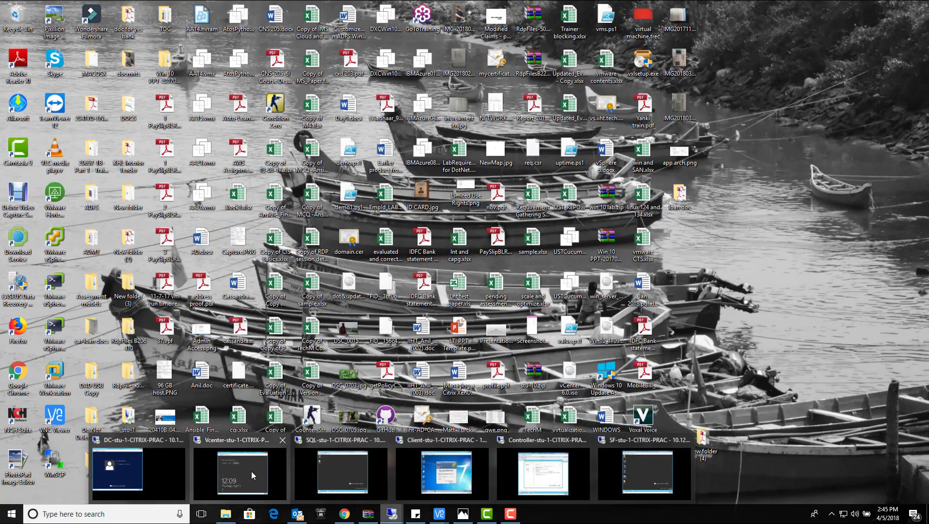
left_click(321, 469)
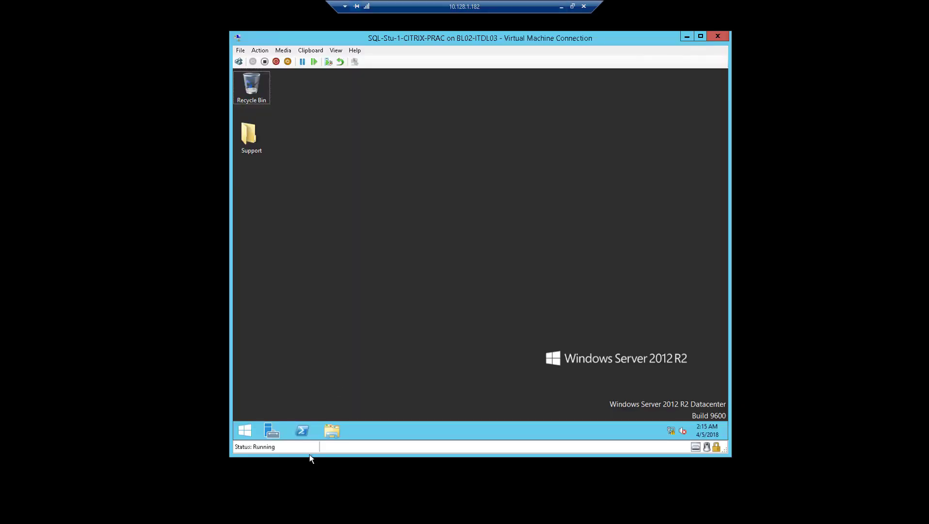
left_click(366, 407)
Open This PC with Win+E, close the extra window, and open DVD Drive (D:) SQLServer.
key("super+e")
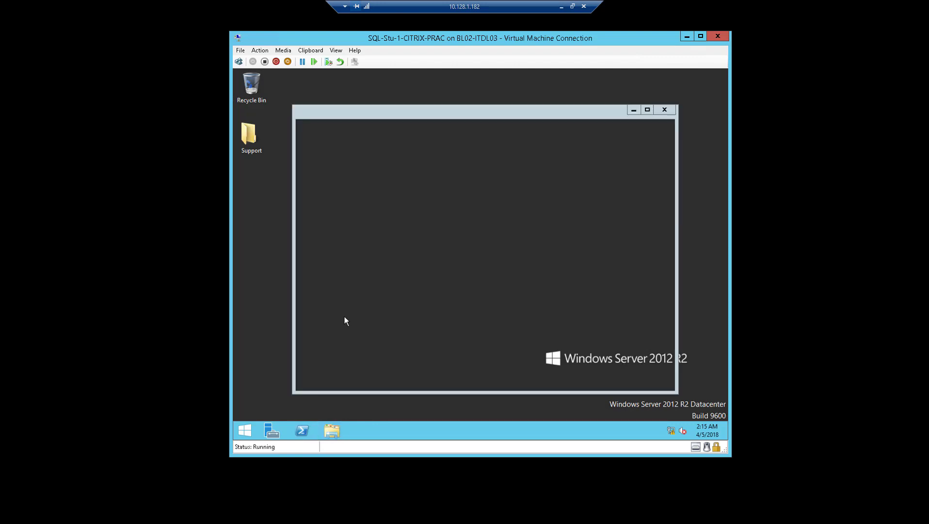
left_click(665, 111)
left_click(565, 323)
double_click(566, 323)
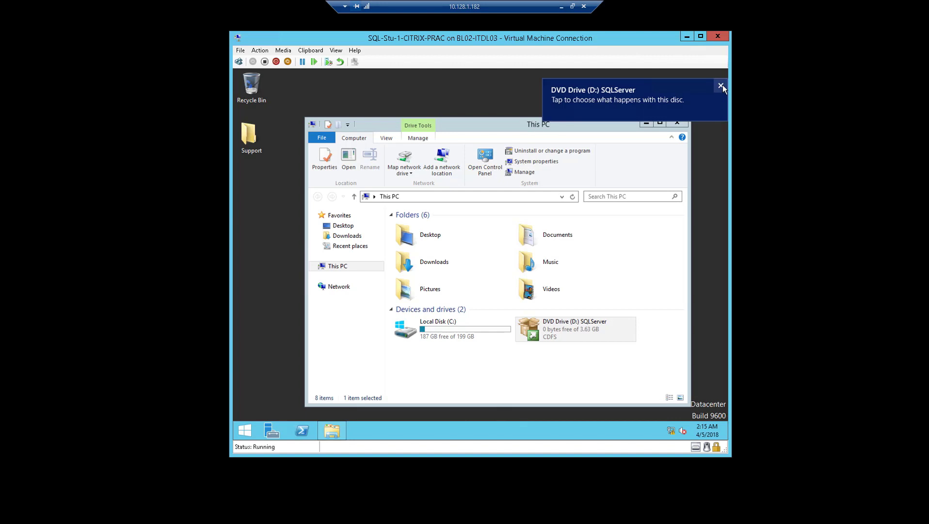
Dismiss the AutoPlay toast and choose 'Install or run program from your media' on DVD Drive (D:).
left_click(721, 86)
left_click_drag(604, 128, 601, 117)
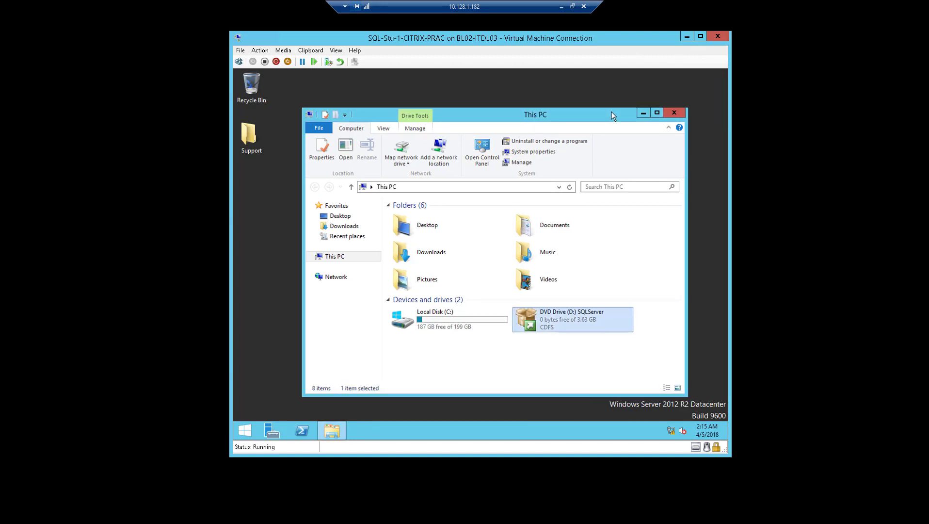
left_click_drag(611, 112, 630, 136)
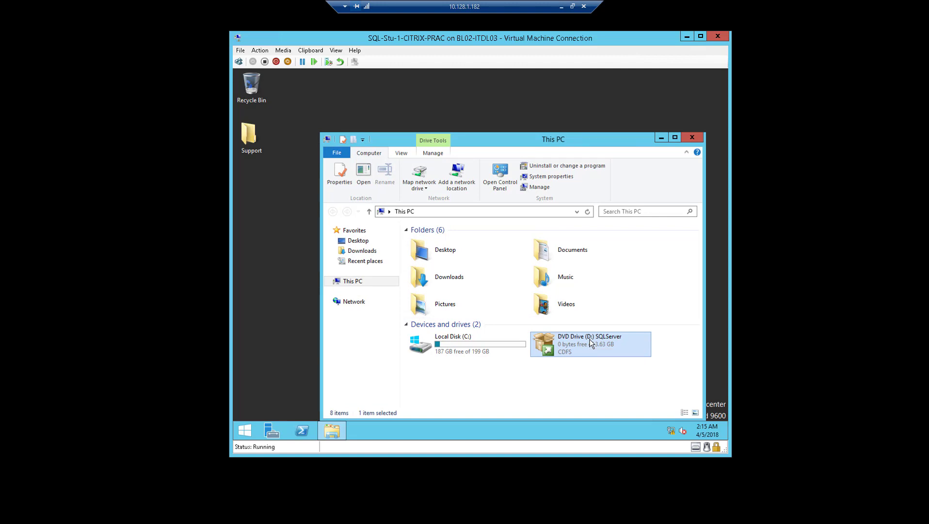
right_click(592, 344)
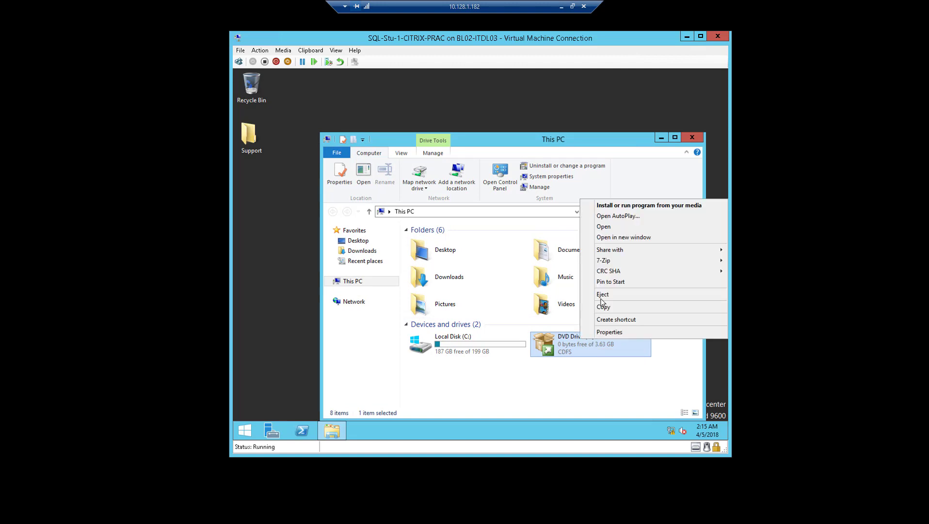
left_click(623, 202)
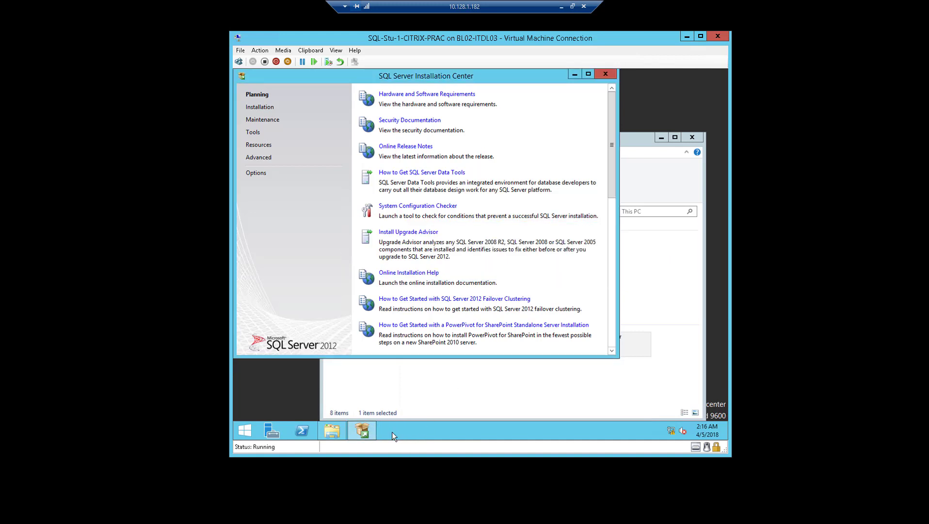
Under Installation, choose 'New SQL Server stand-alone installation or add features to an existing installation'.
mouse_move(372, 432)
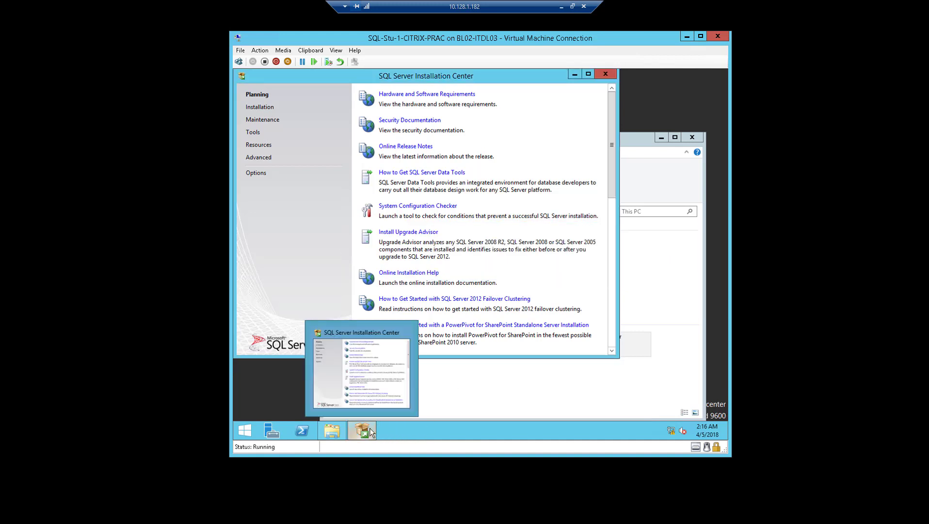
left_click_drag(407, 76, 446, 107)
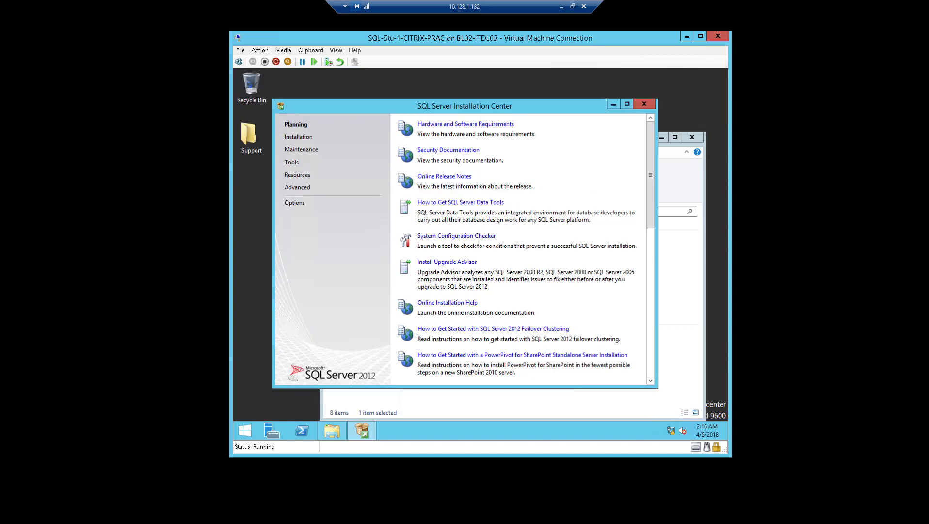
left_click(312, 141)
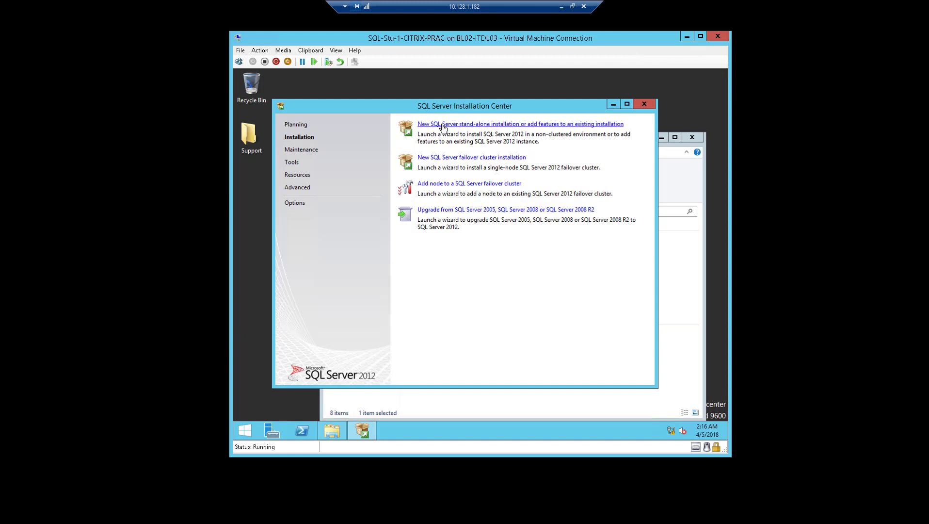
left_click(540, 125)
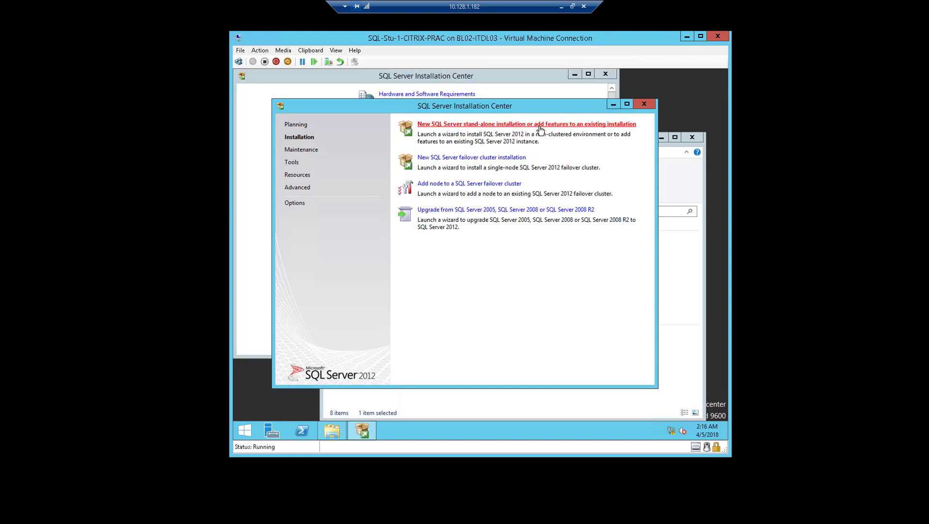
Close the duplicate Installation Center and This PC windows.
left_click(605, 74)
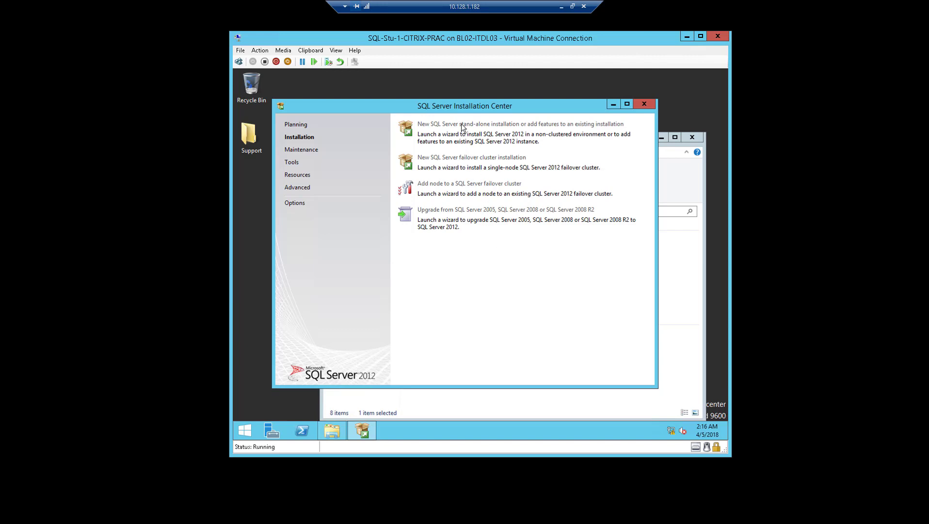
left_click(692, 138)
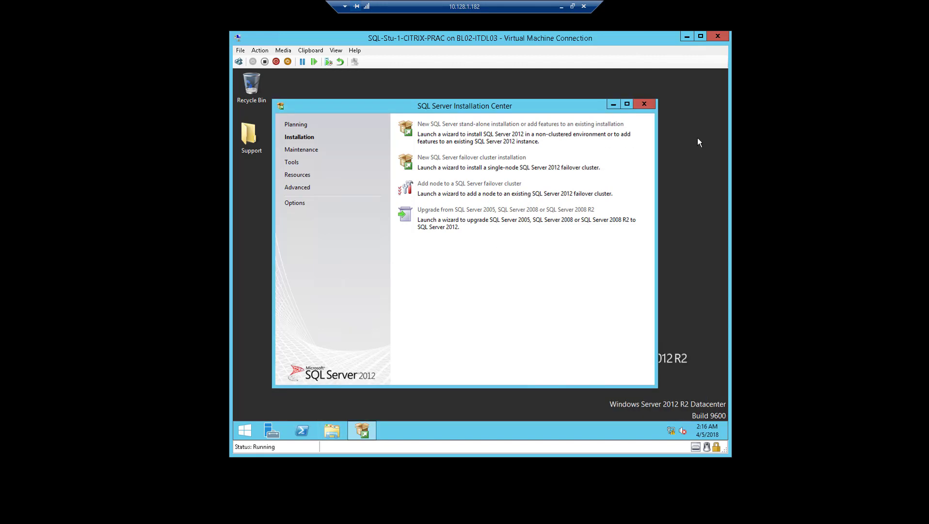
left_click_drag(525, 106, 530, 103)
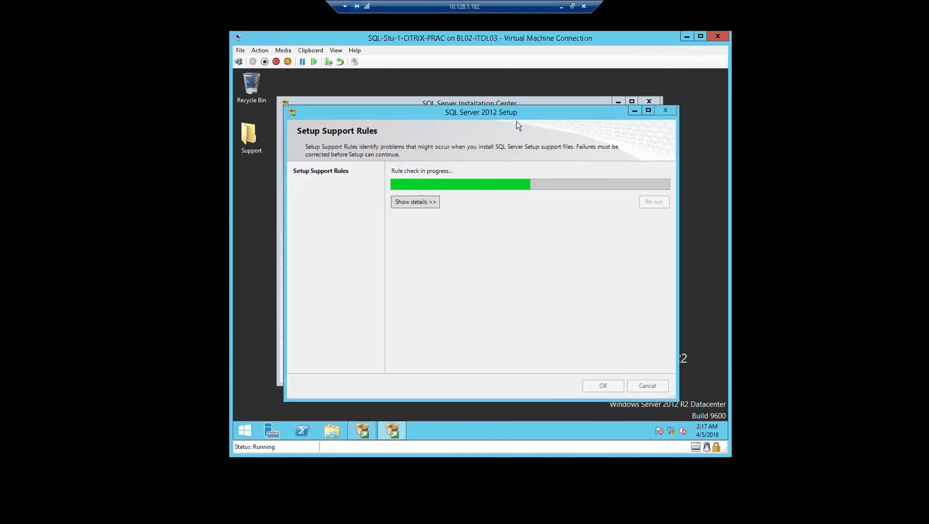
Accept the Setup Support Rules result of 8 passed, 0 failed with OK.
left_click_drag(521, 111, 549, 116)
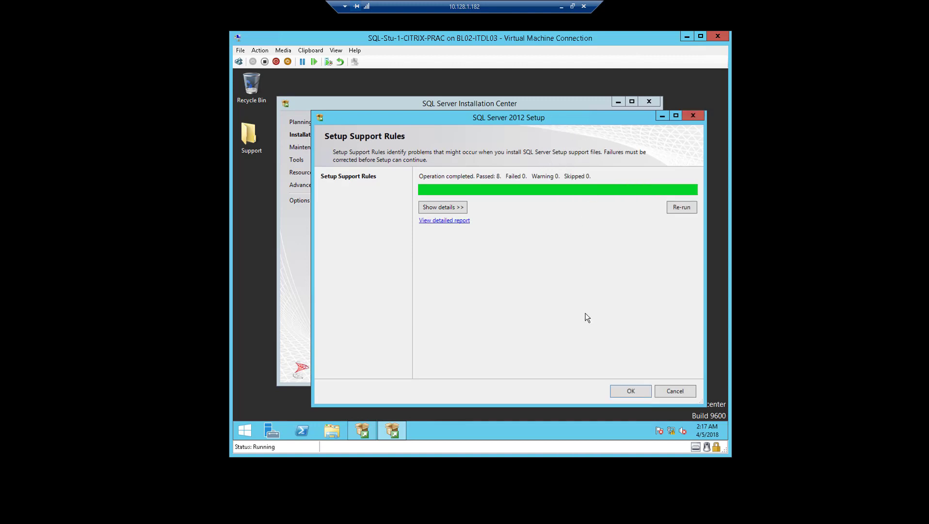
left_click(626, 395)
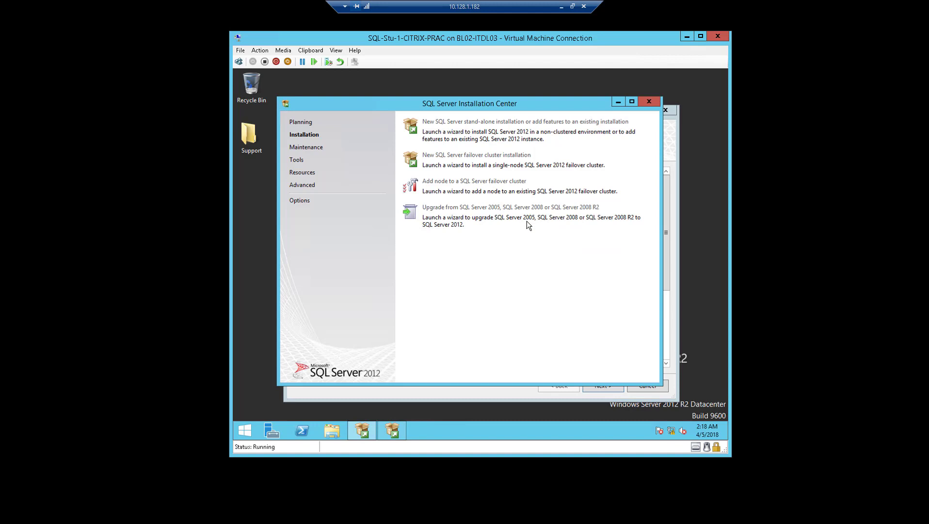
Keep the Evaluation edition, accept the license terms, and continue past the failed Product Updates check.
left_click(670, 140)
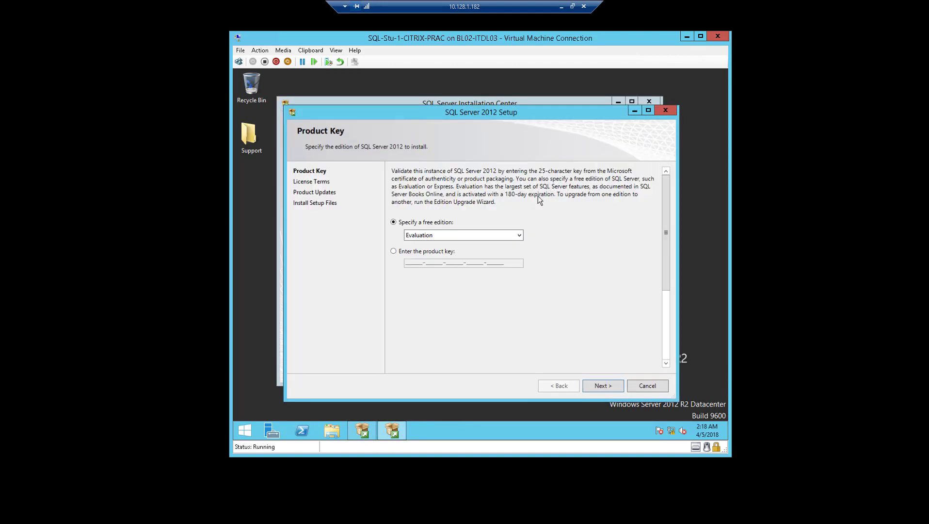
left_click(607, 386)
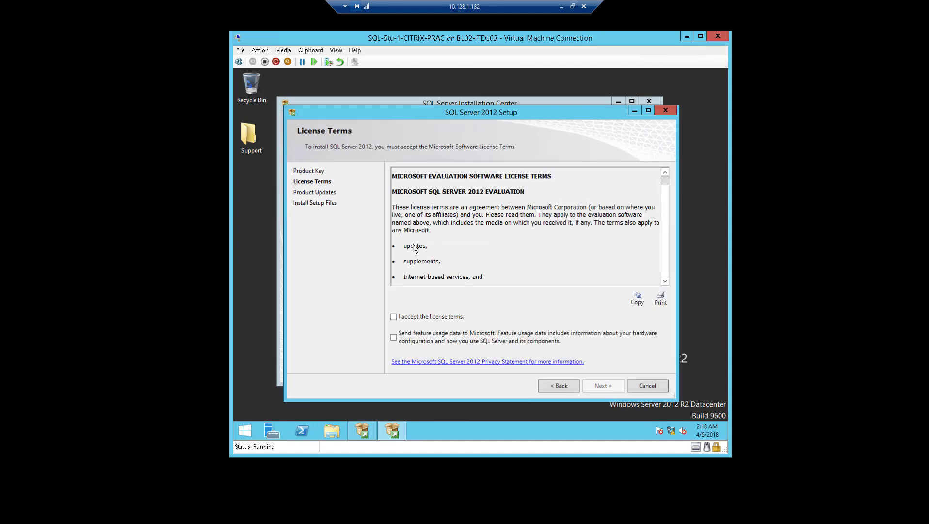
left_click(461, 323)
left_click(600, 386)
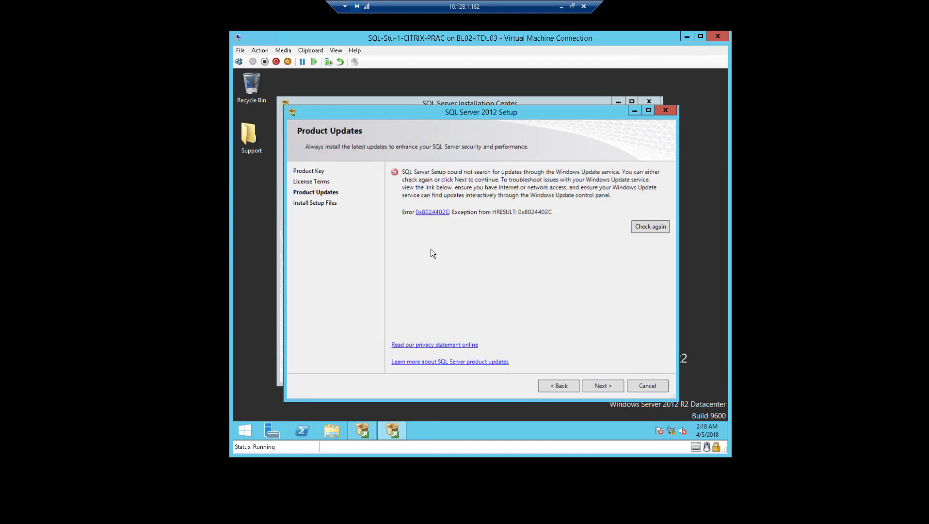
left_click(596, 387)
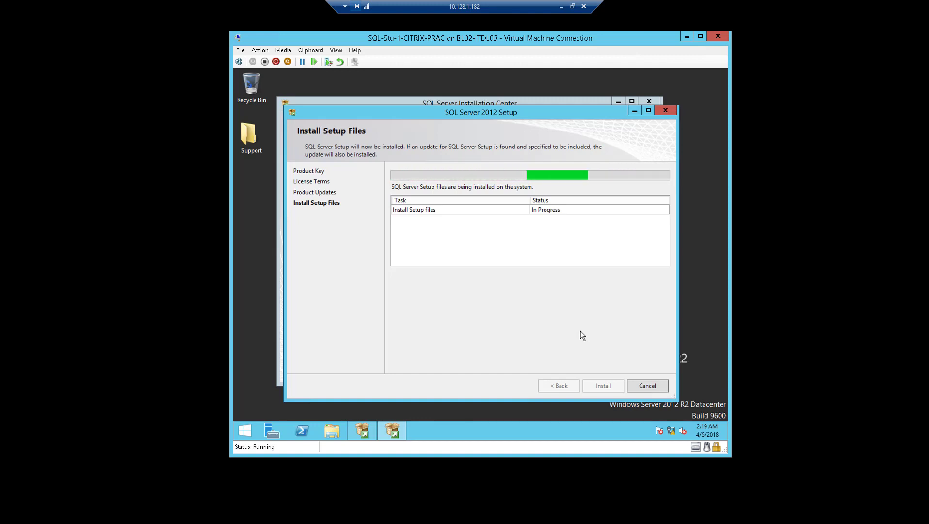
Wait while the setup files install until the Service Pack 1 Setup 'please wait' box appears.
left_click(562, 7)
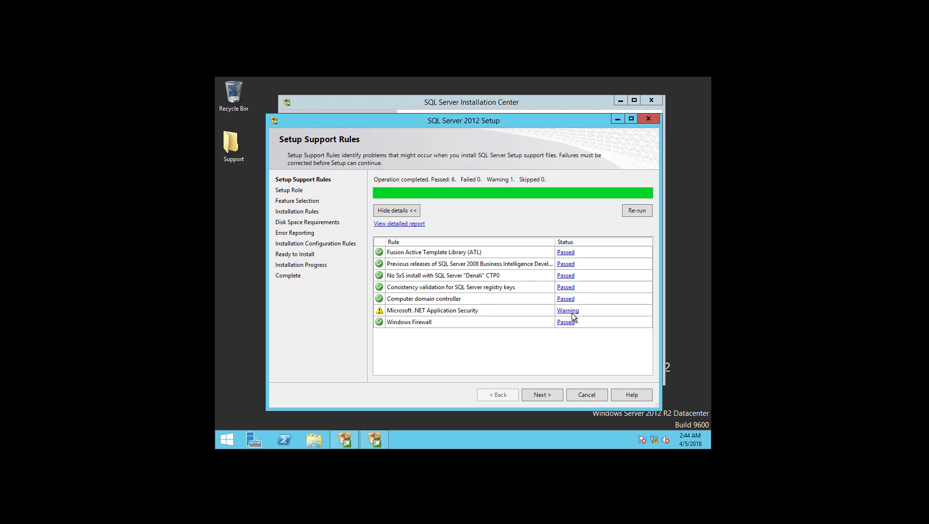
Accept the 6-passed, one .NET Application Security warning results and advance to the Setup Role page.
left_click(554, 395)
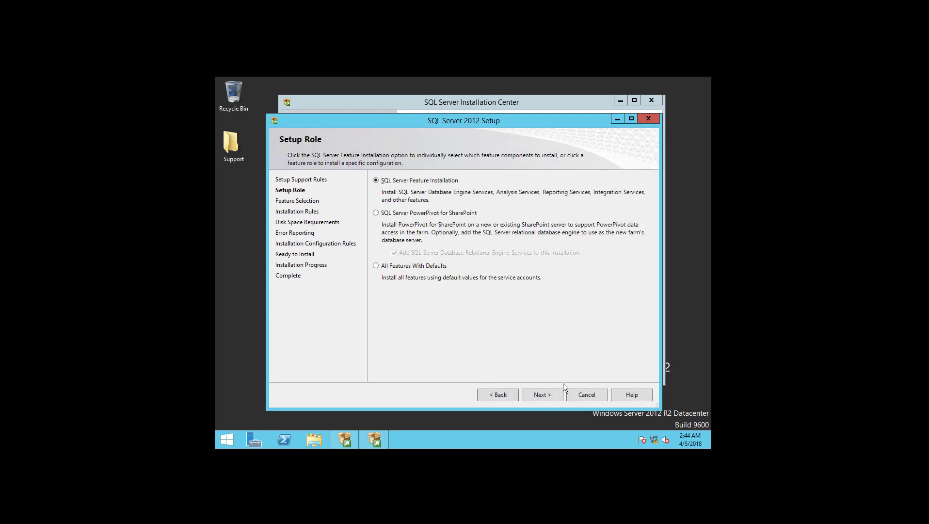
Choose SQL Server Feature Installation and tick Database Engine (Replication, Full-Text, Data Quality), Analysis and Reporting Native.
left_click(554, 395)
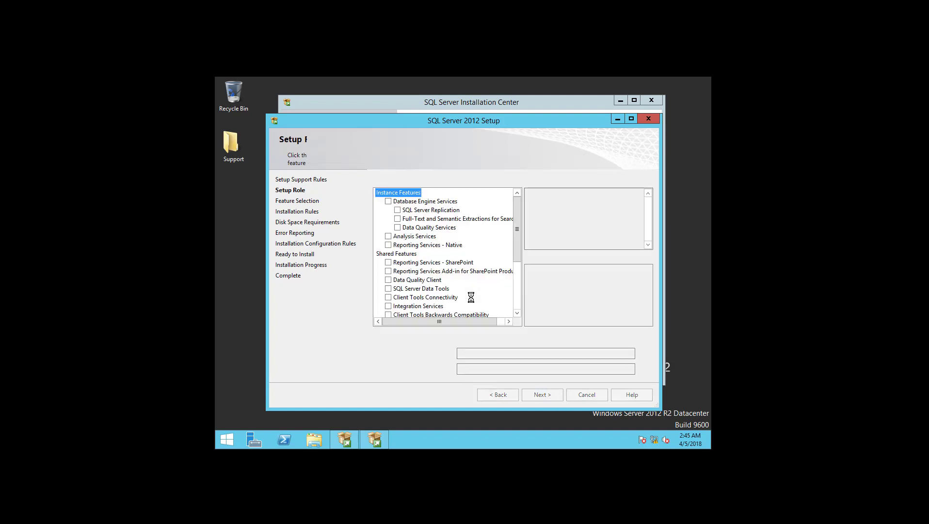
left_click(388, 202)
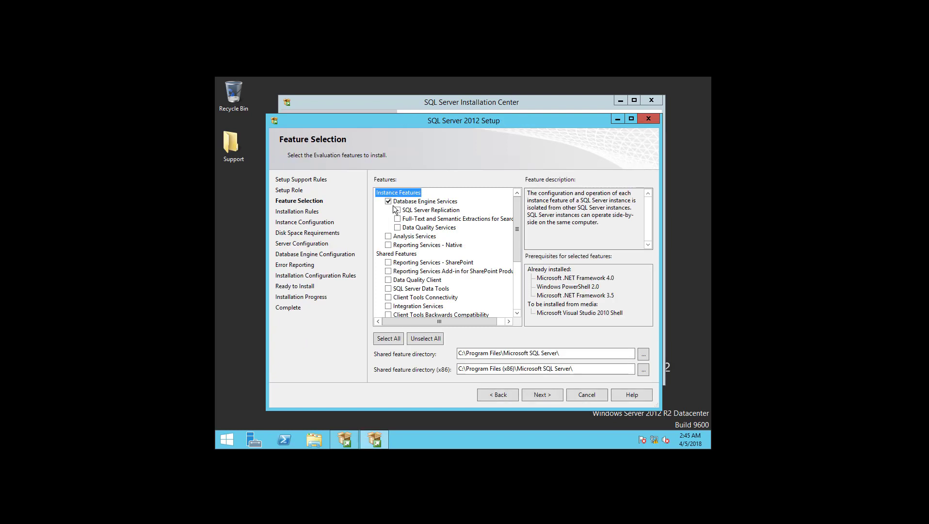
left_click(398, 210)
left_click(398, 219)
left_click(398, 227)
left_click(389, 236)
left_click(389, 245)
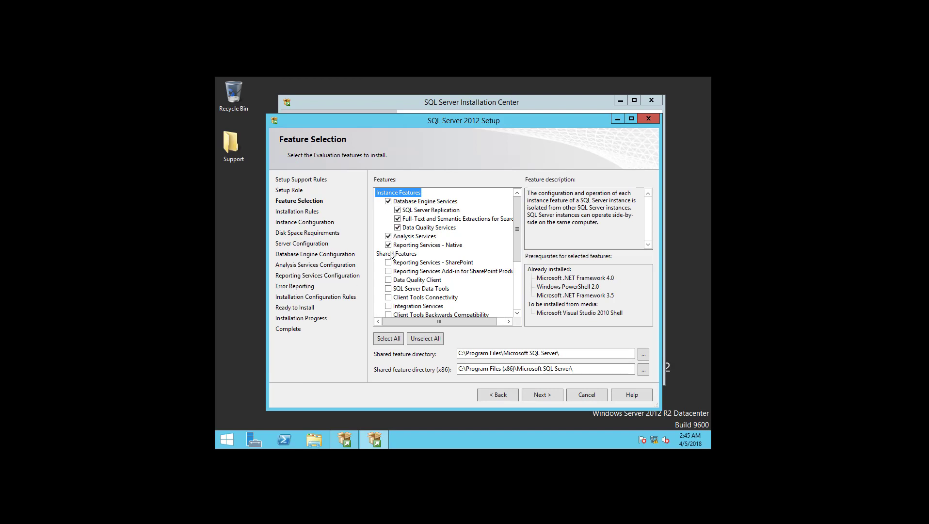
Add Data Tools, Client Tools Connectivity, Integration Services, Management Tools Basic and Client SDK, then continue.
left_click(388, 289)
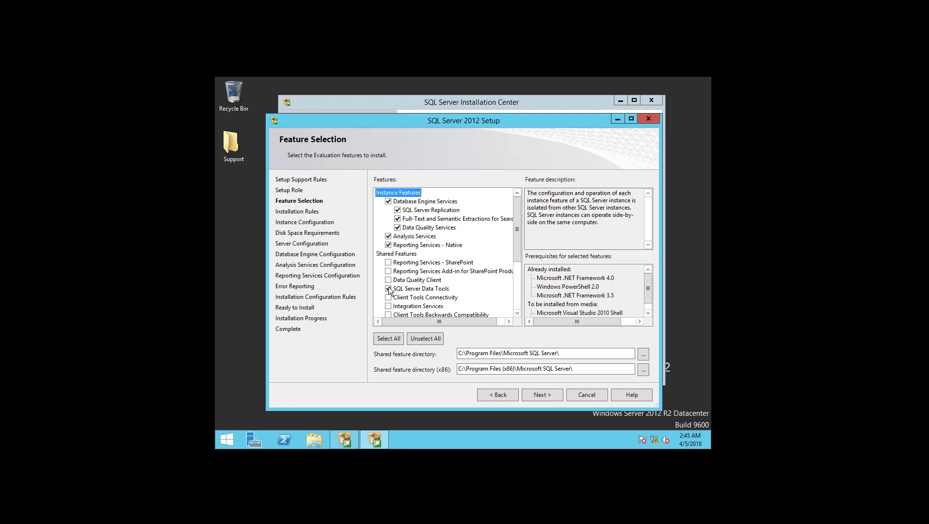
left_click(388, 297)
left_click(389, 306)
scroll(396, 292, "down", 1)
scroll(397, 292, "down", 1)
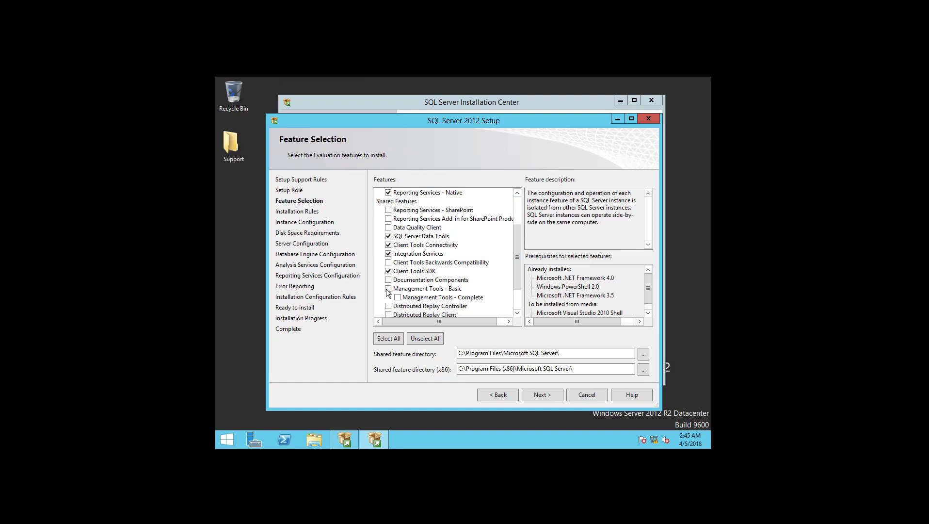
left_click(390, 289)
scroll(403, 292, "down", 1)
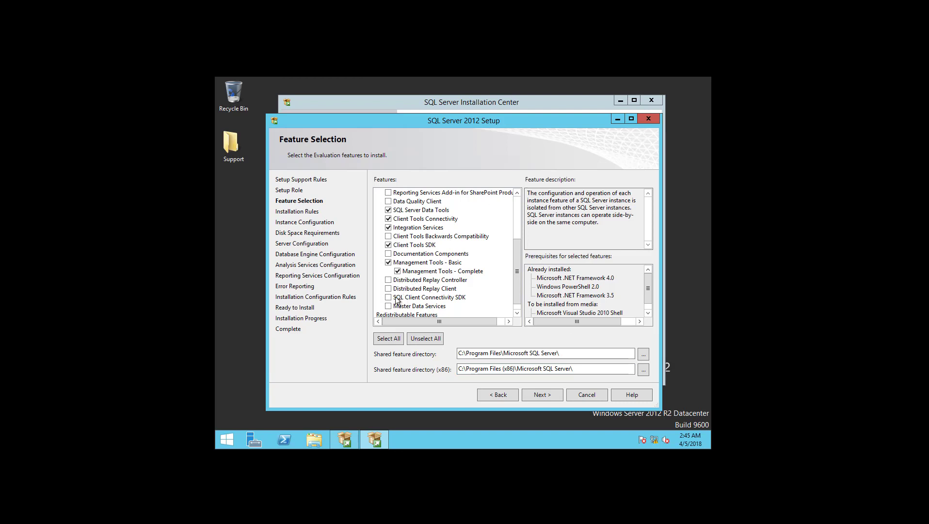
left_click(393, 298)
scroll(421, 297, "down", 1)
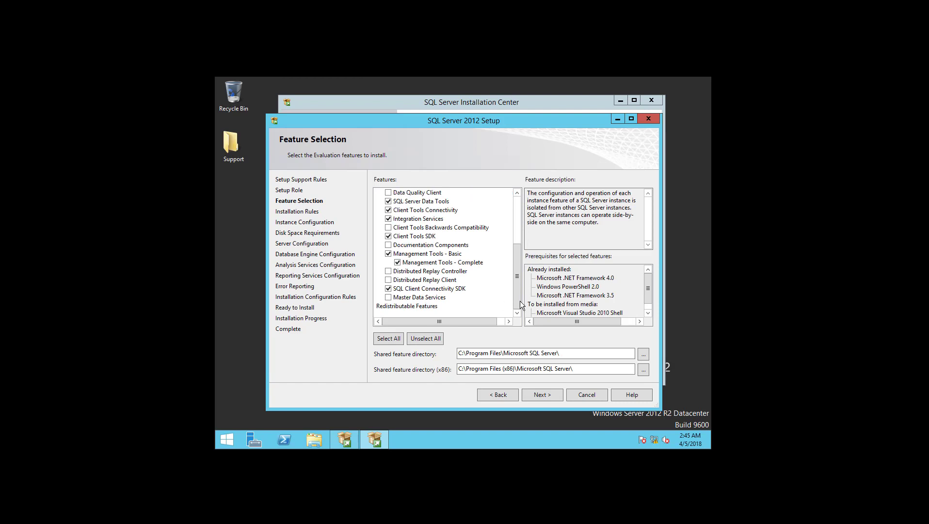
left_click(537, 395)
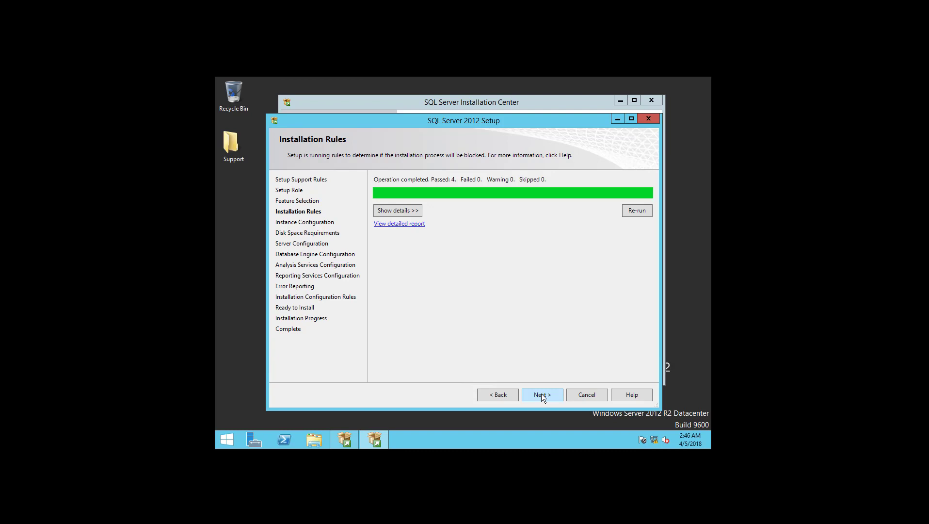
Proceed past Installation Rules with all 4 rules passed to Instance Configuration.
left_click(542, 393)
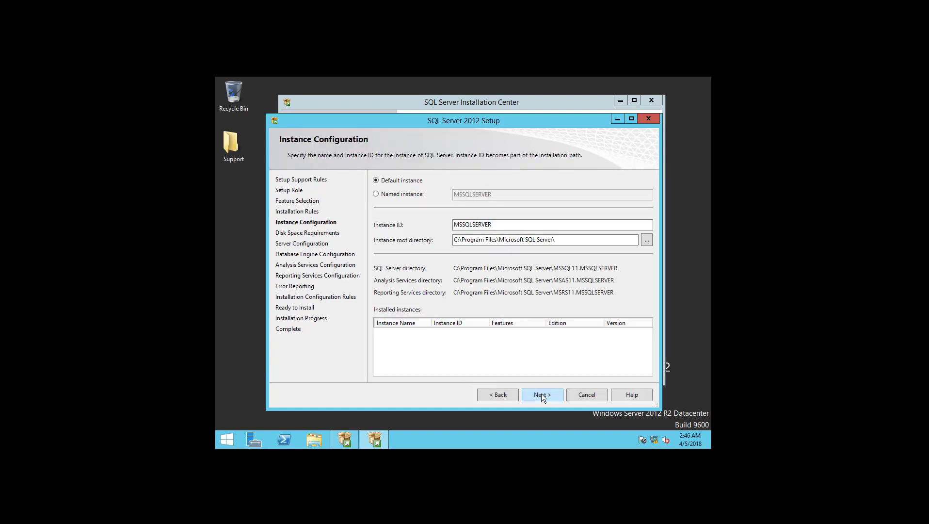
Create named instance XD with instance ID XD and accept the disk space summary.
left_click(427, 195)
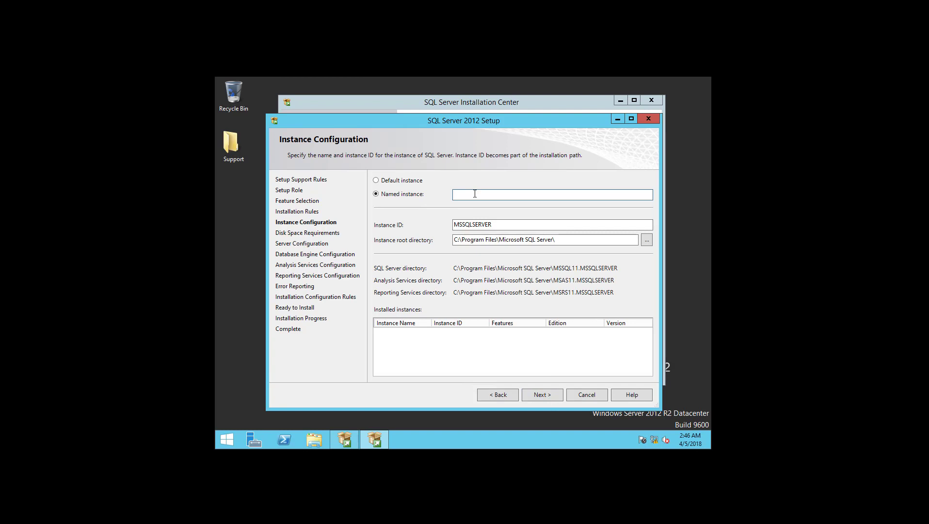
type("XD")
key("Tab")
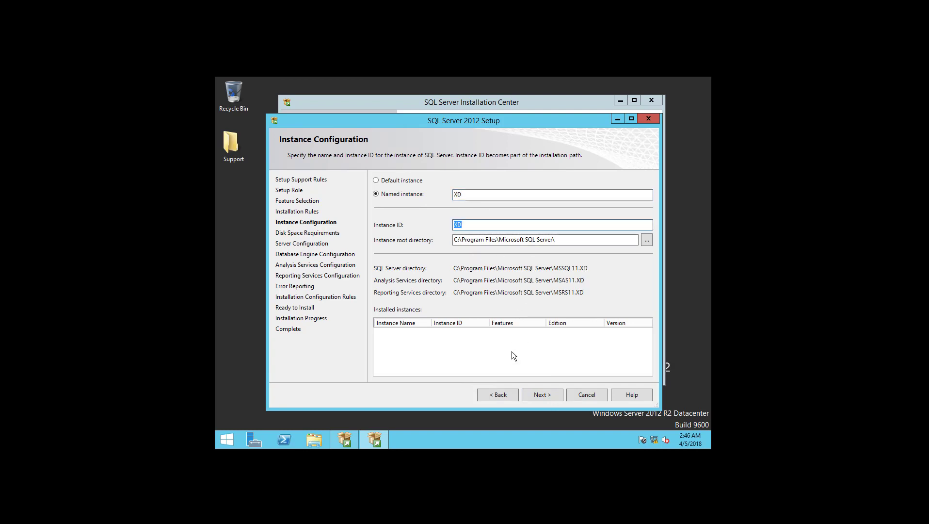
left_click(541, 394)
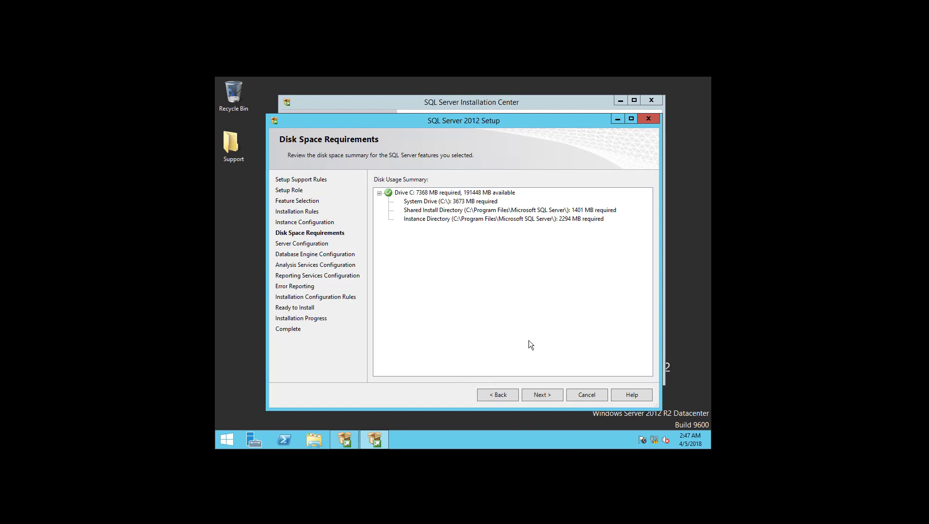
left_click(537, 393)
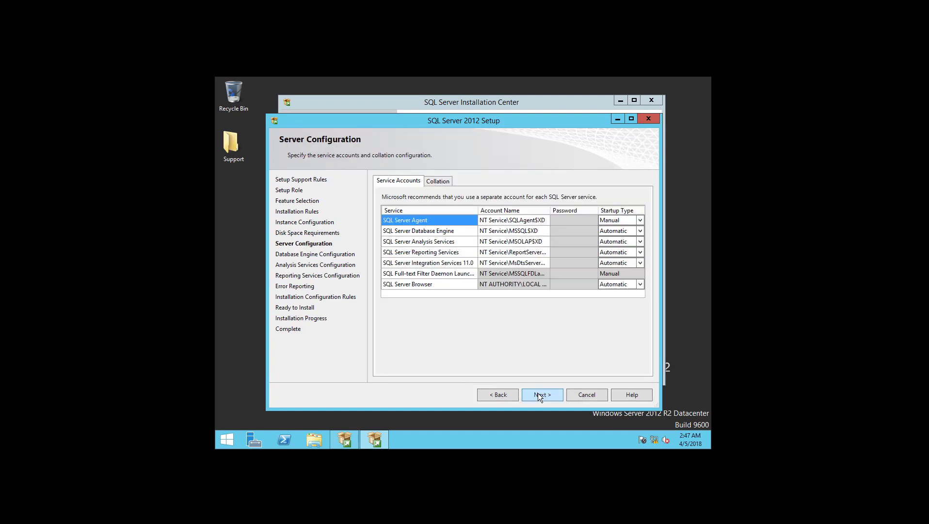
Set the SQL Server Agent account to the domain administrator and enter its password.
left_click(535, 220)
left_click(546, 220)
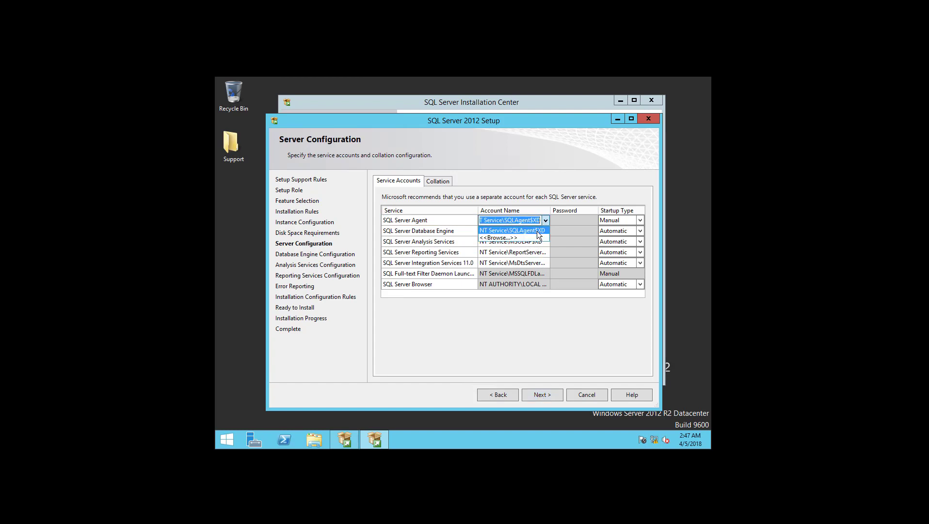
left_click(533, 238)
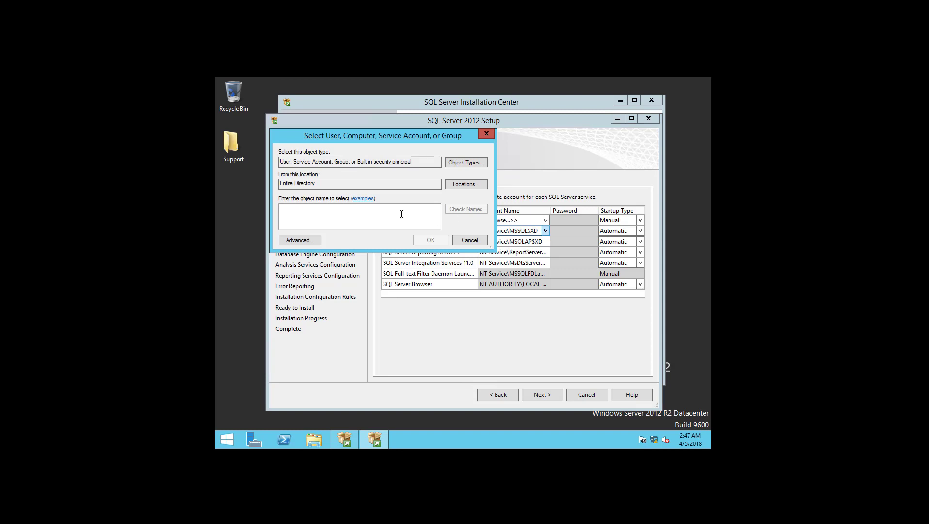
type("adminis")
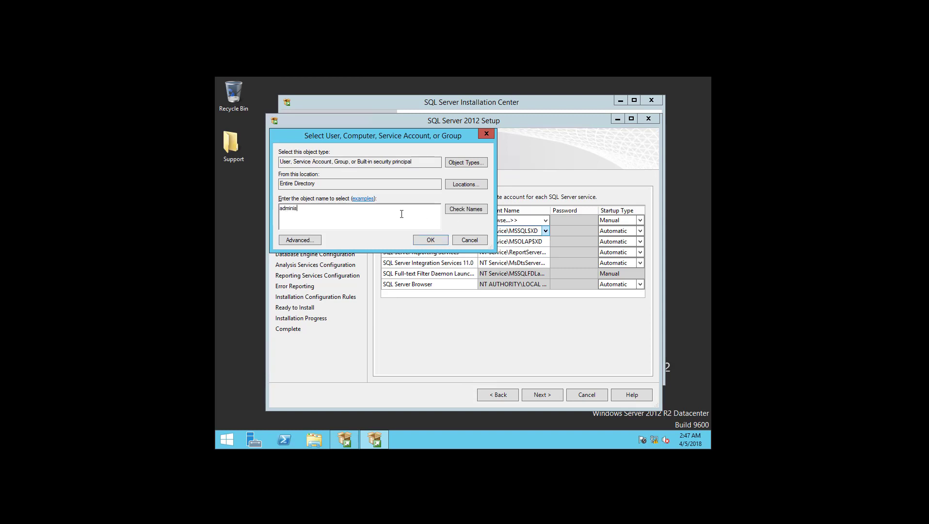
key("Return")
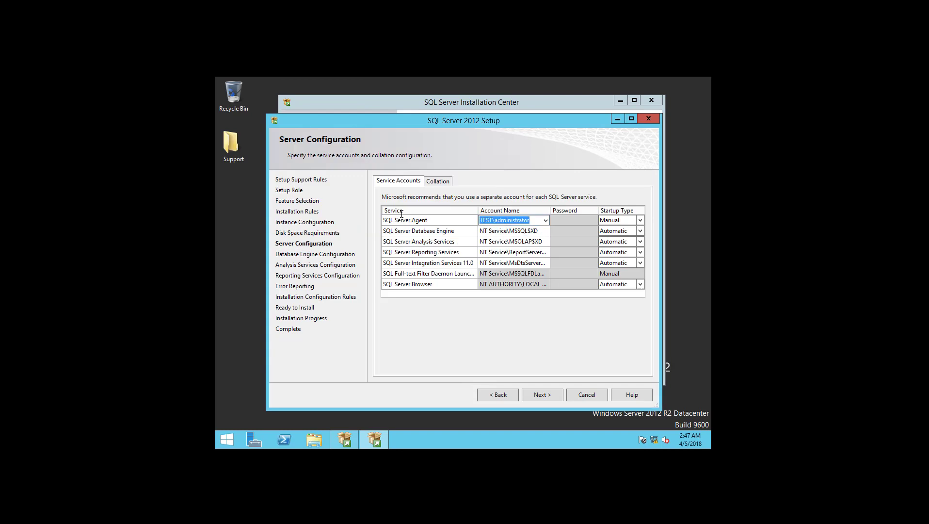
key("Tab")
type("P")
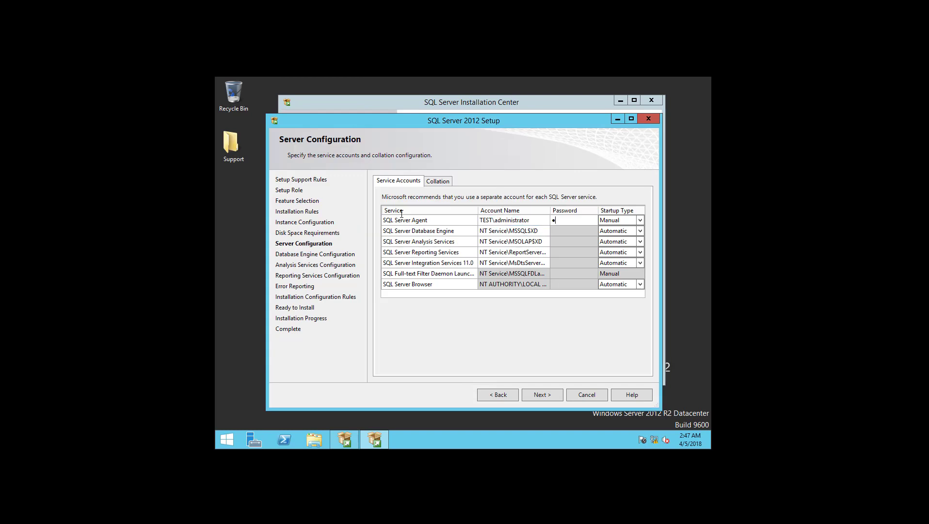
type("assword13")
key("Tab")
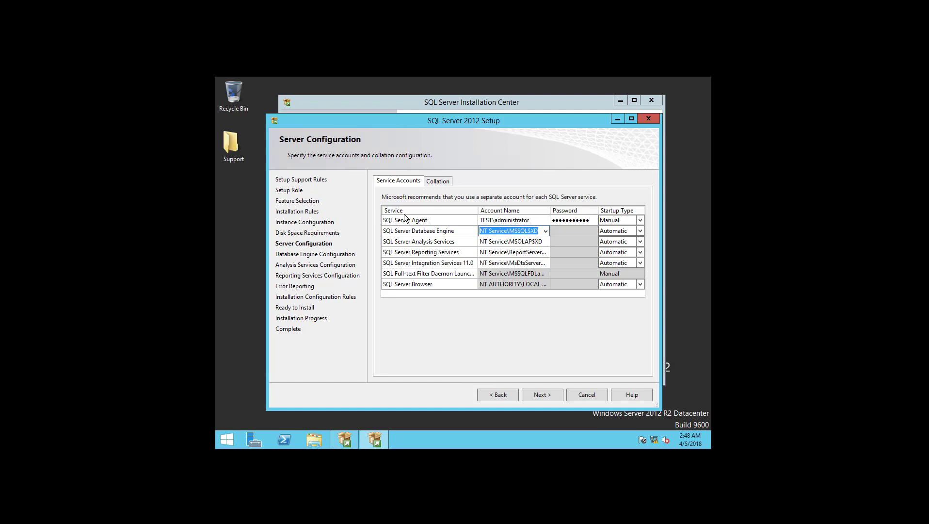
Set the Database Engine and Analysis Services accounts to the domain administrator.
left_click(546, 231)
left_click(529, 249)
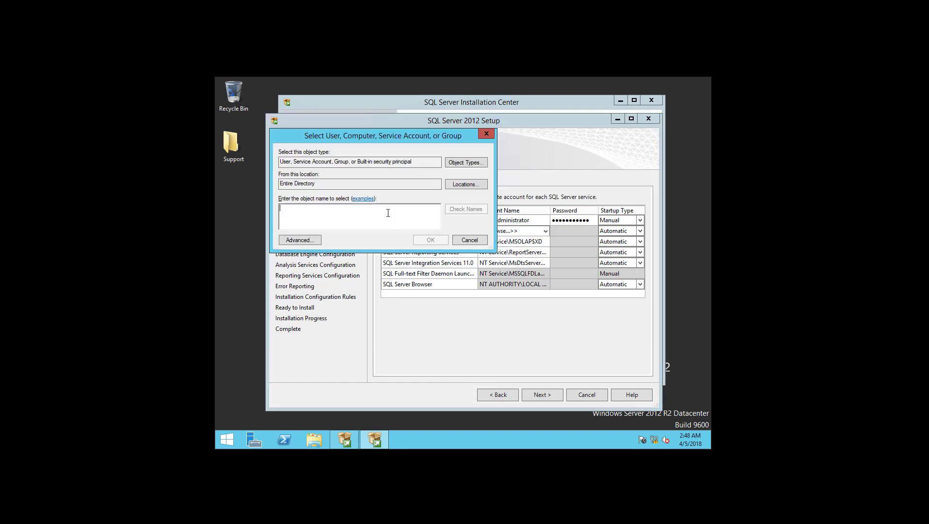
type("administrator")
key("Return")
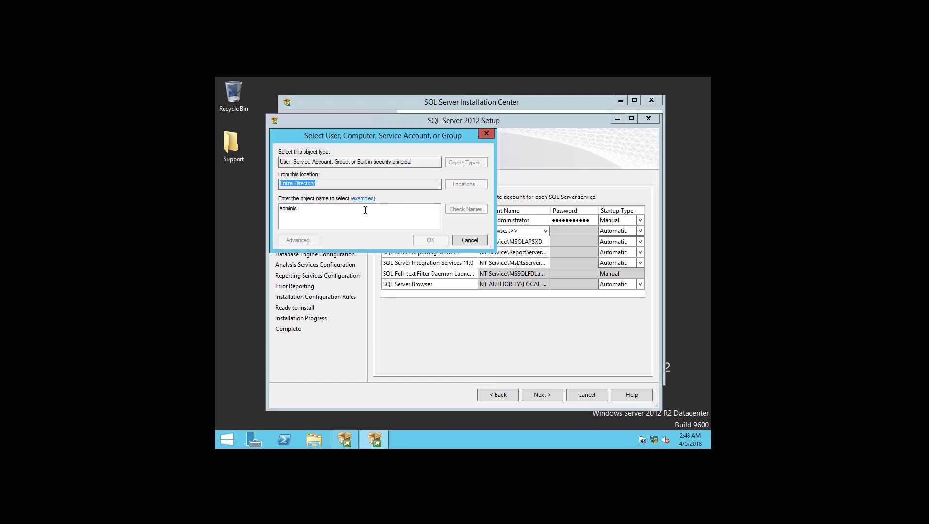
left_click(526, 242)
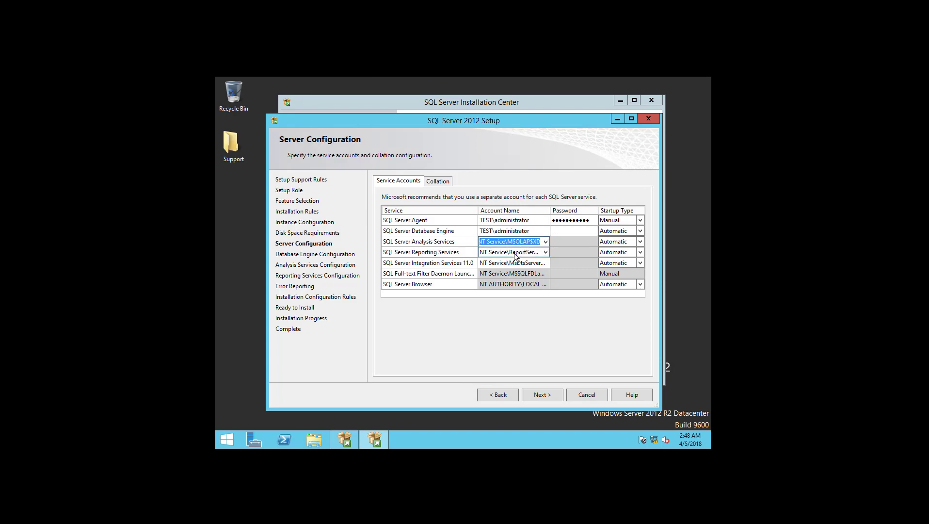
left_click(545, 241)
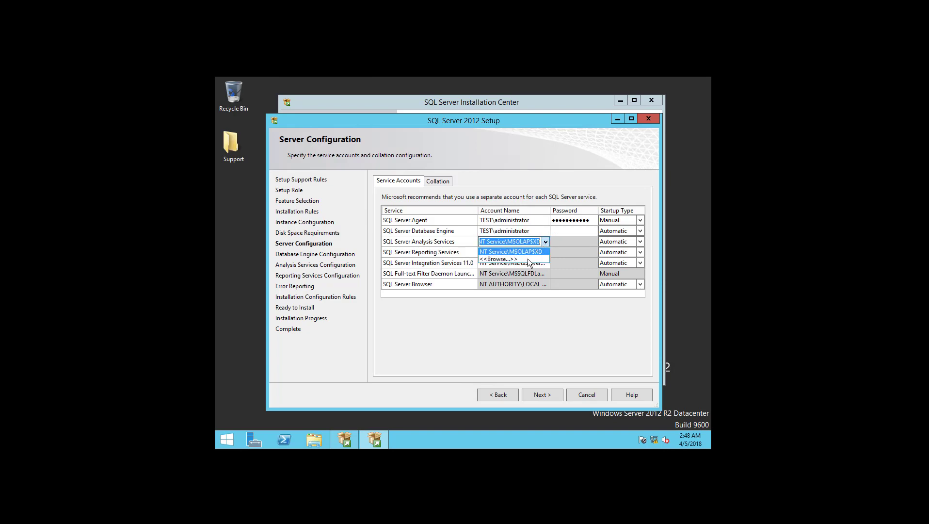
left_click(527, 258)
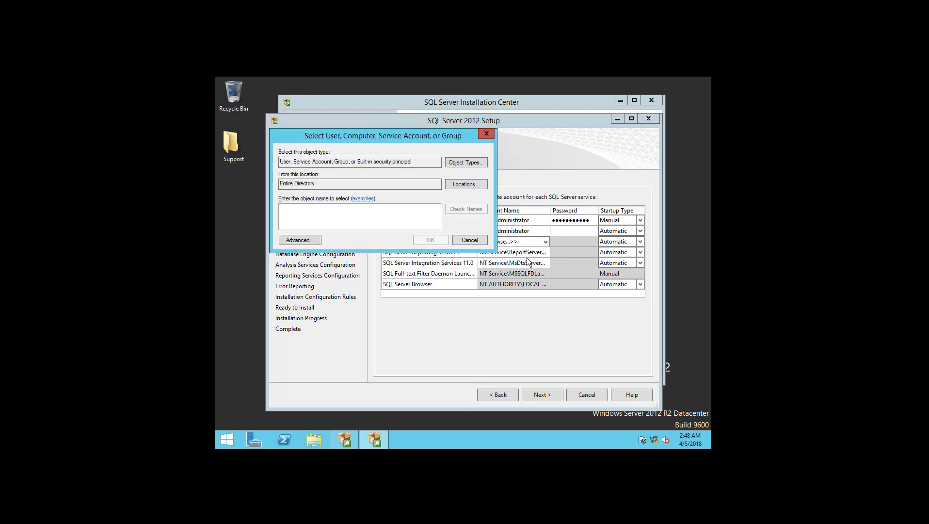
type("admini")
key("Return")
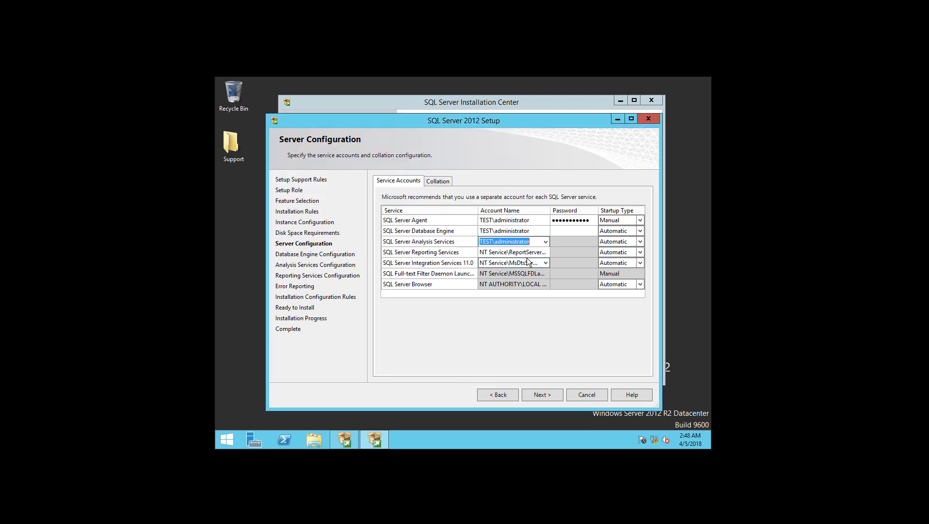
Set the Reporting Services and Integration Services accounts to the domain administrator.
left_click(542, 252)
left_click(545, 252)
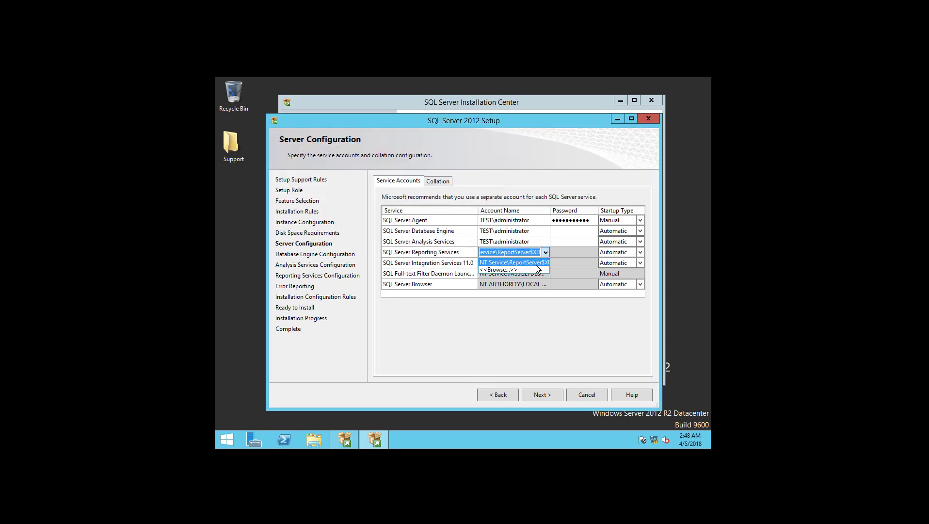
left_click(536, 265)
left_click(545, 252)
left_click(547, 253)
left_click(546, 253)
left_click(533, 268)
type("a")
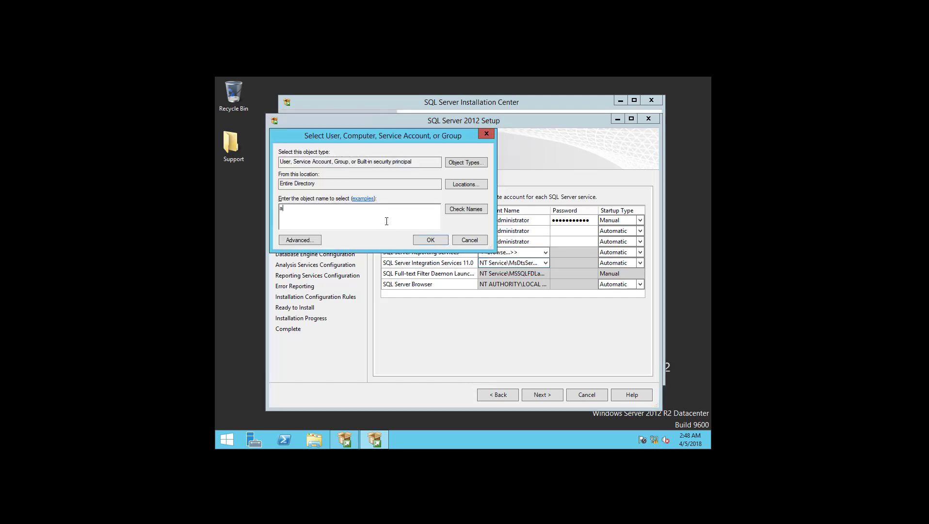
type("dministrator")
key("Return")
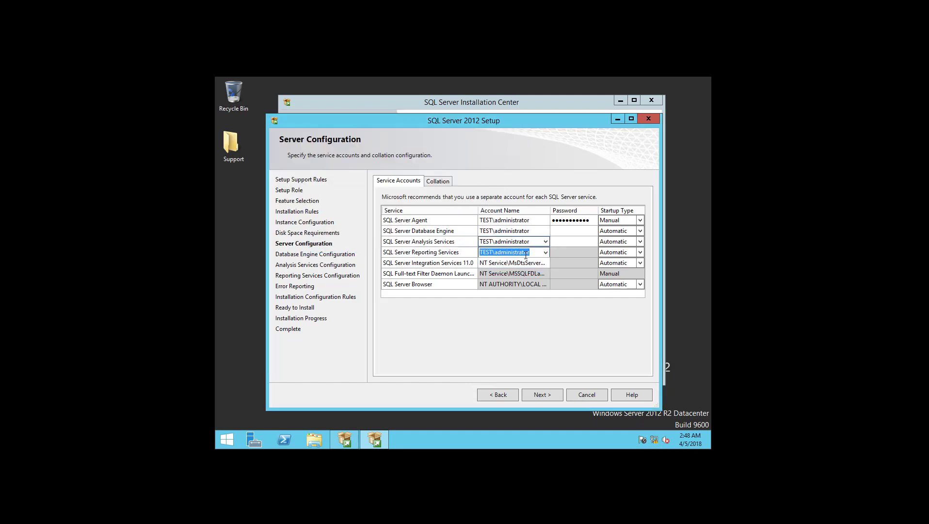
left_click(544, 263)
left_click(545, 263)
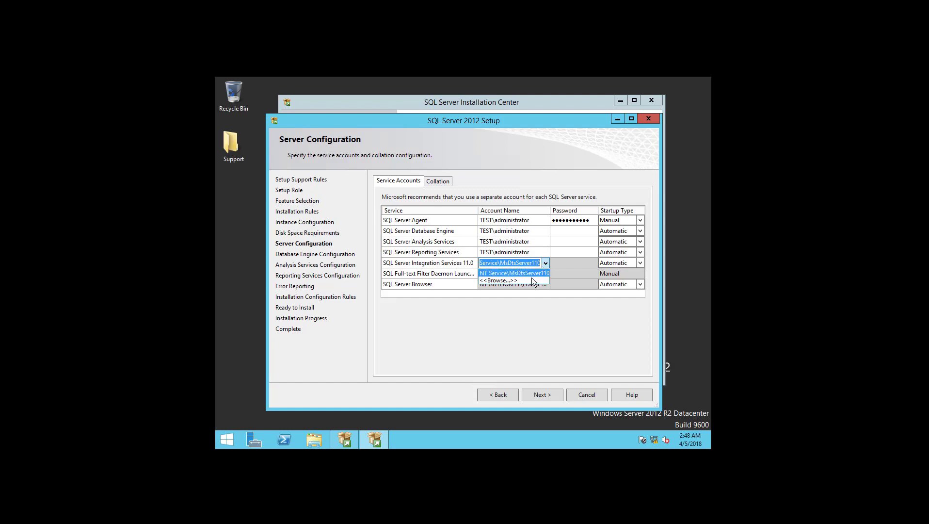
left_click(531, 278)
type("admin")
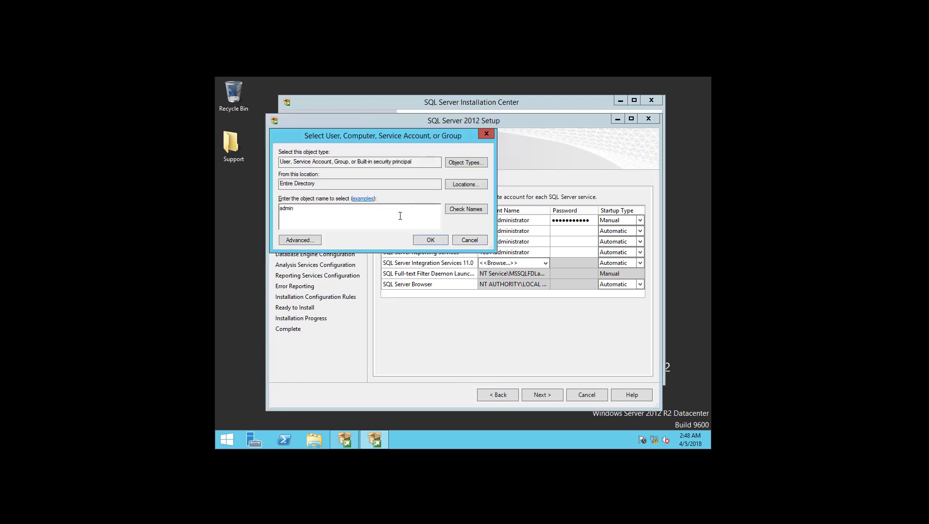
key("Return")
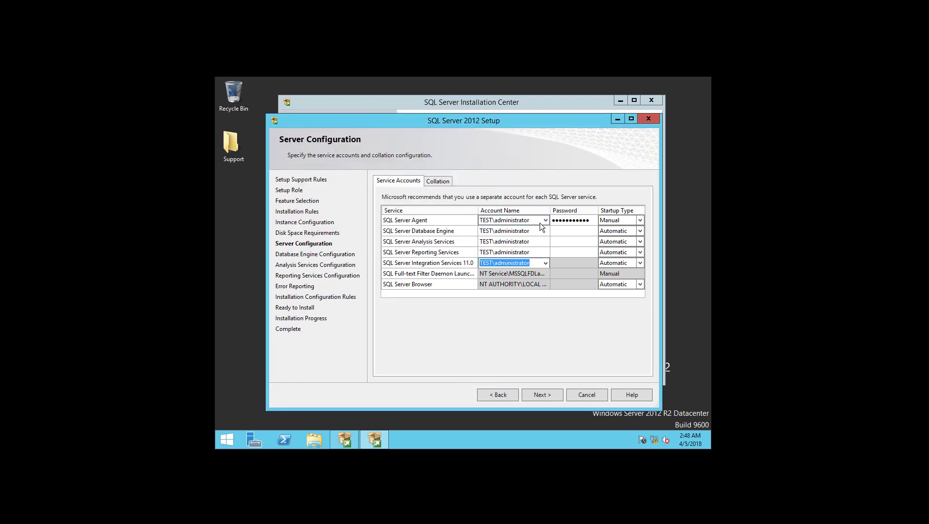
Enter the service account password and set SQL Server Agent startup to Automatic.
left_click(570, 230)
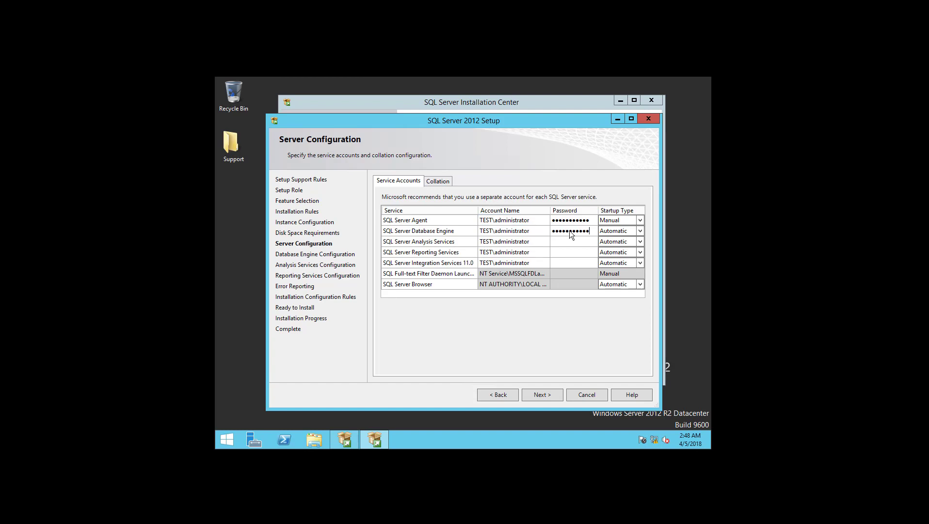
key("Tab")
key("Tab")
key("Tab")
key("Tab")
key("Tab")
key("shift+Tab")
key("Tab")
key("Tab")
key("Tab")
key("Tab")
key("Tab")
key("Tab")
key("Tab")
key("Tab")
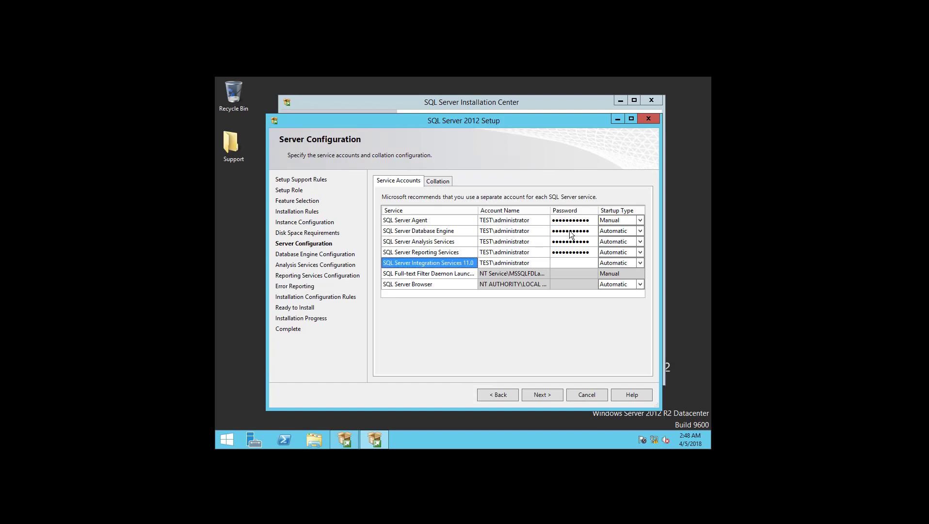
type("Password123")
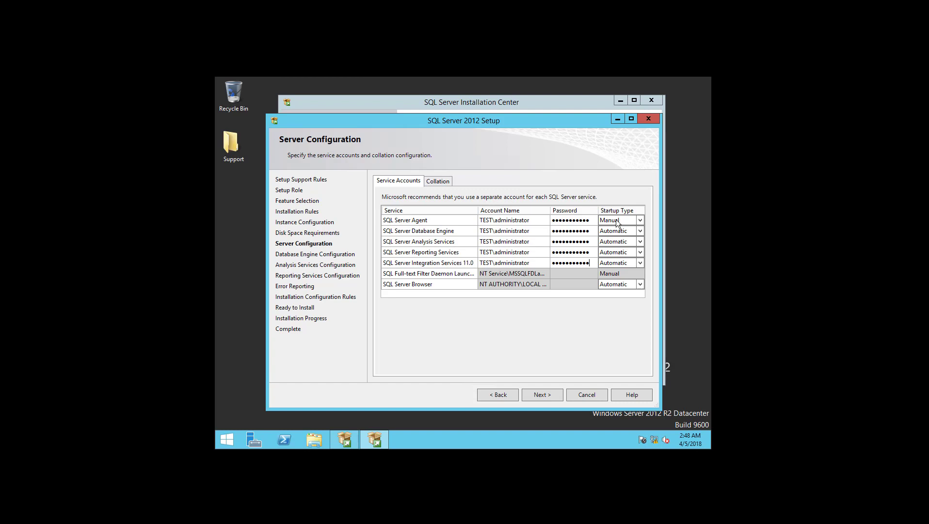
left_click(631, 220)
left_click(633, 229)
left_click(557, 393)
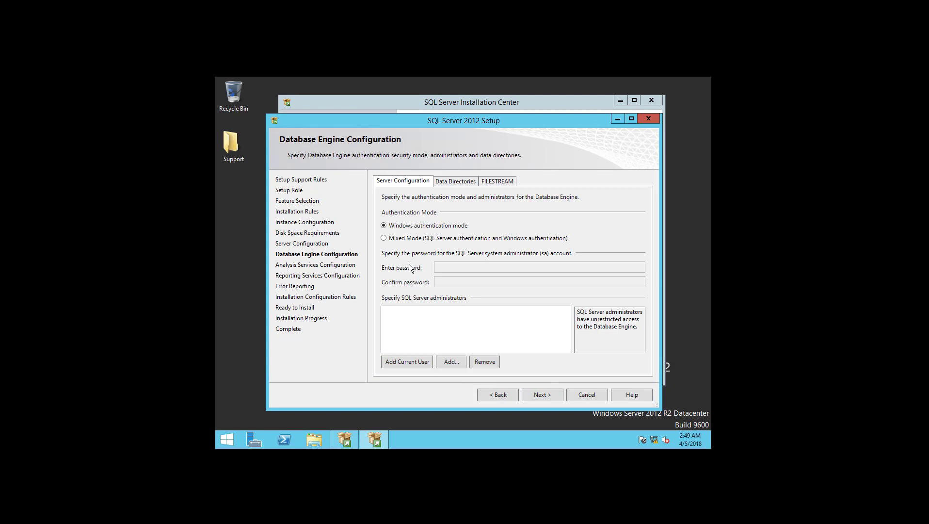
Switch to Mixed Mode, enter and confirm the sa password, and add the current user as administrator.
left_click(408, 240)
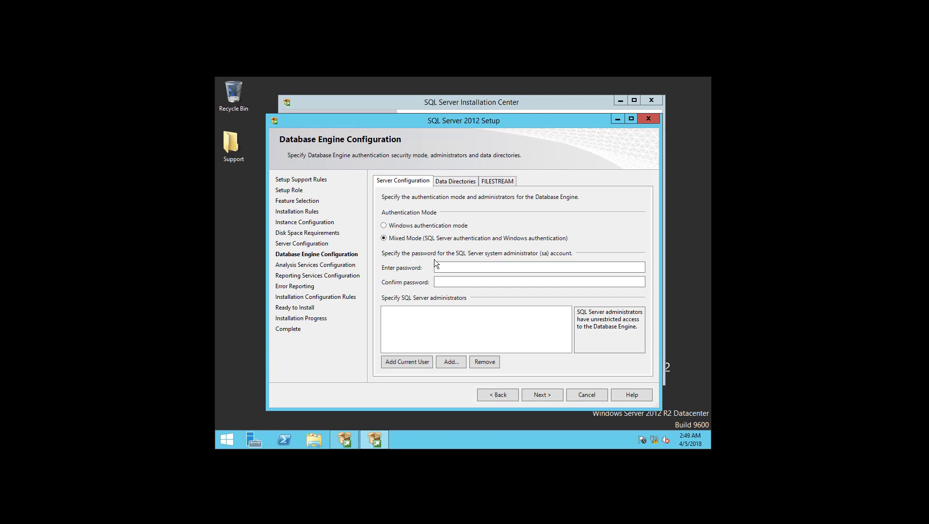
left_click(449, 268)
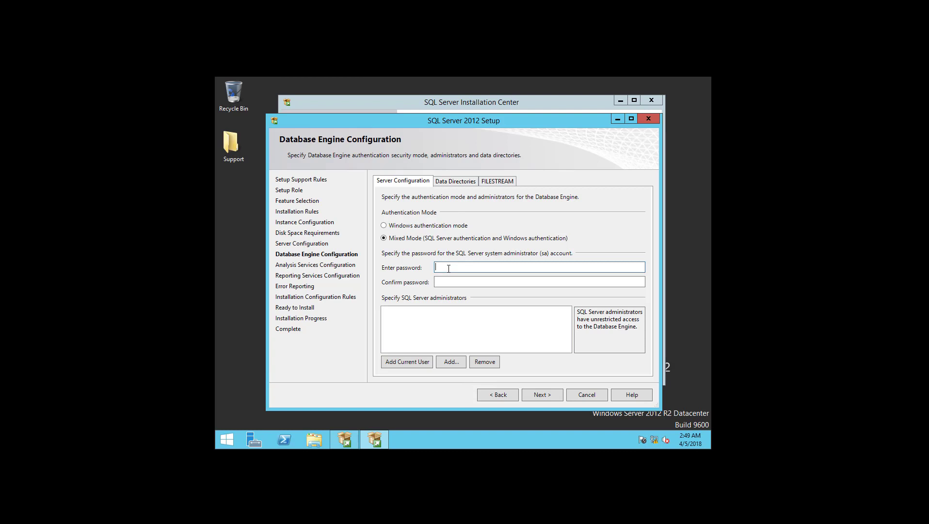
type("••••••••••••")
key("Tab")
type("••••••••")
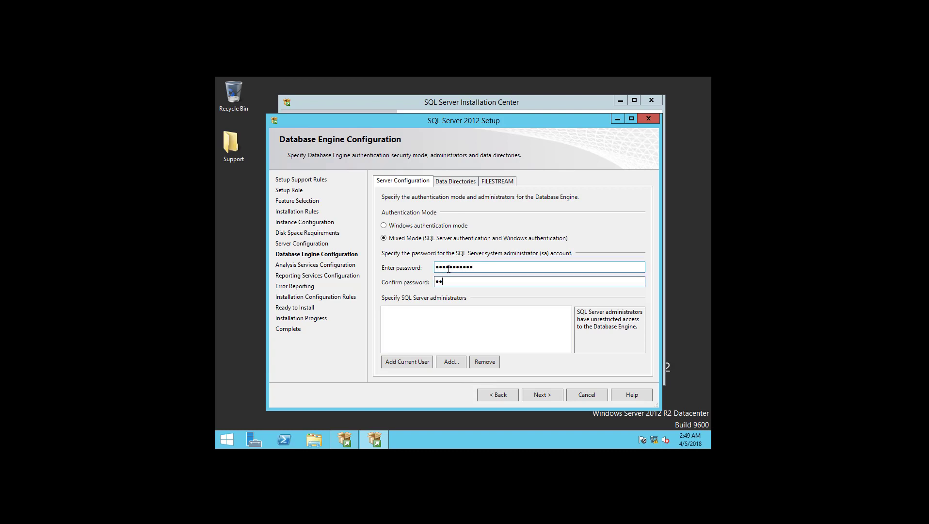
type("••••")
left_click(421, 363)
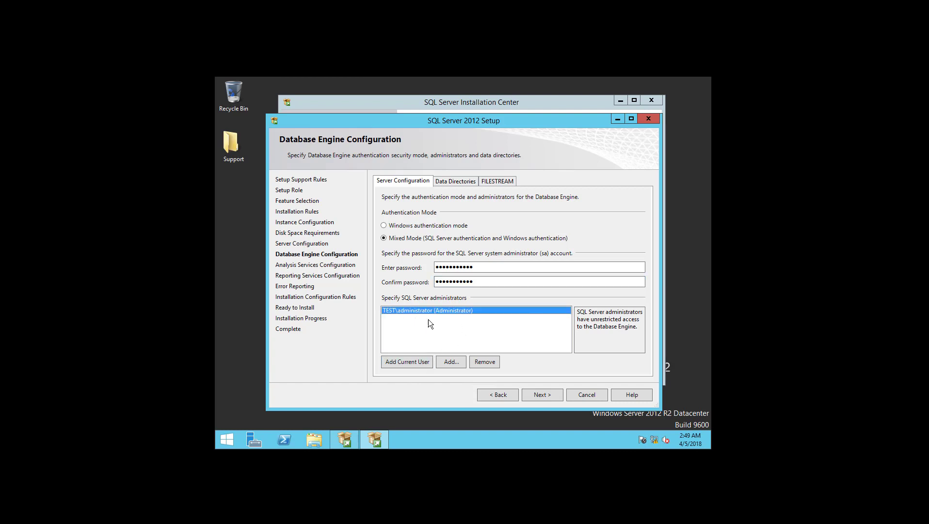
left_click(544, 394)
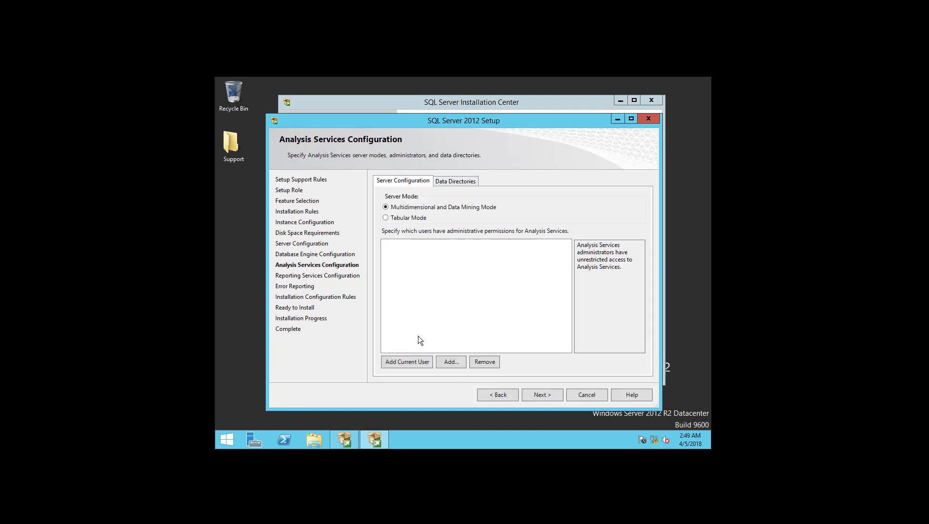
Add the current user as Analysis Services admin, accept Reporting and Error Reporting defaults, and install.
left_click(413, 362)
left_click(551, 395)
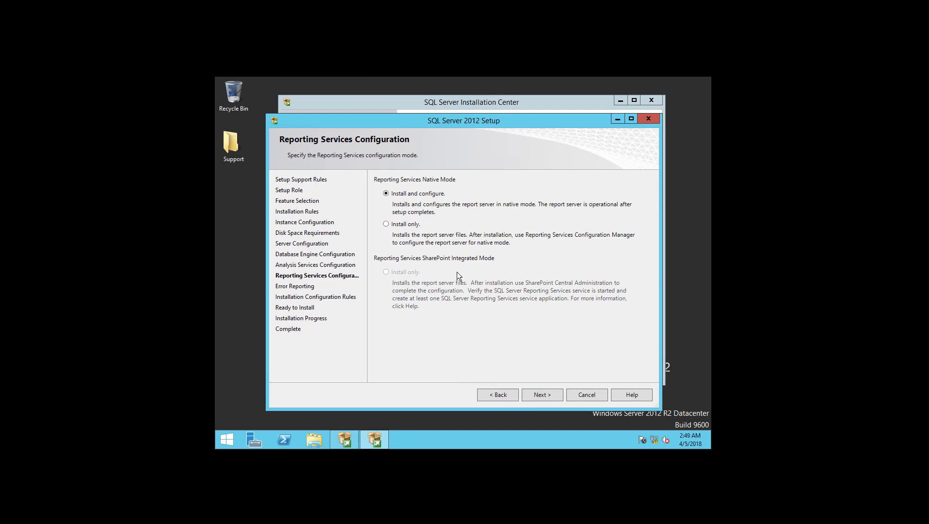
left_click(552, 395)
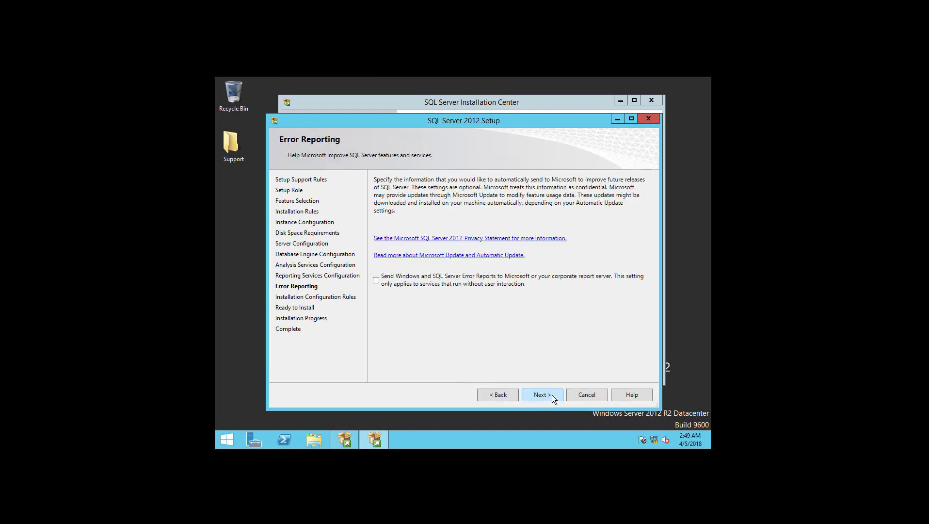
left_click(553, 394)
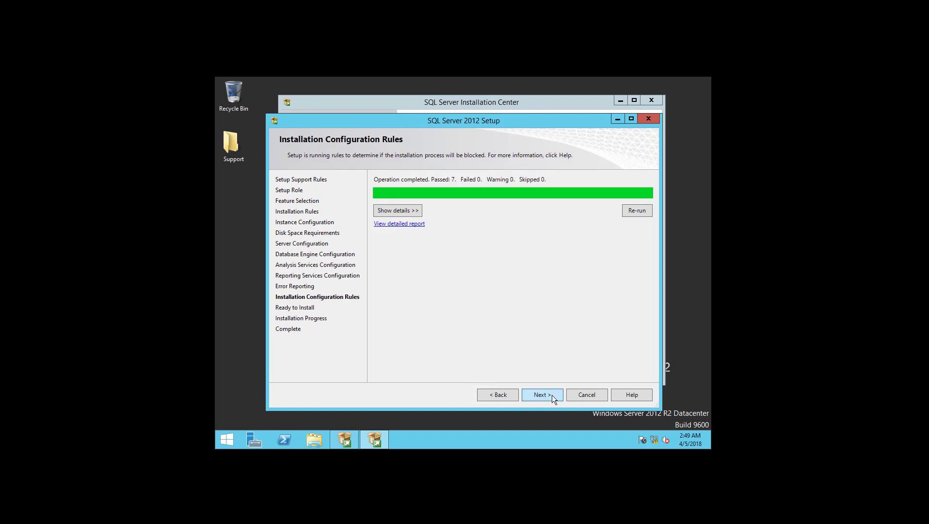
left_click(552, 394)
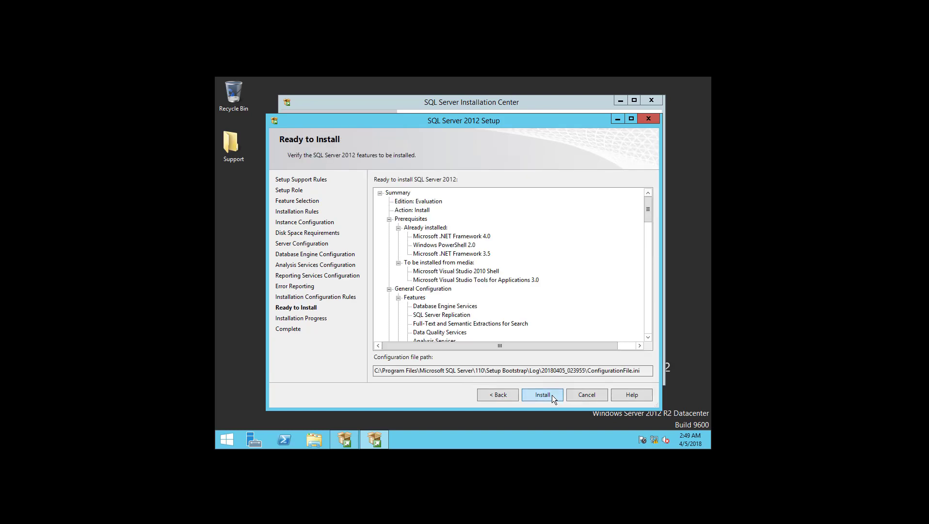
left_click(543, 394)
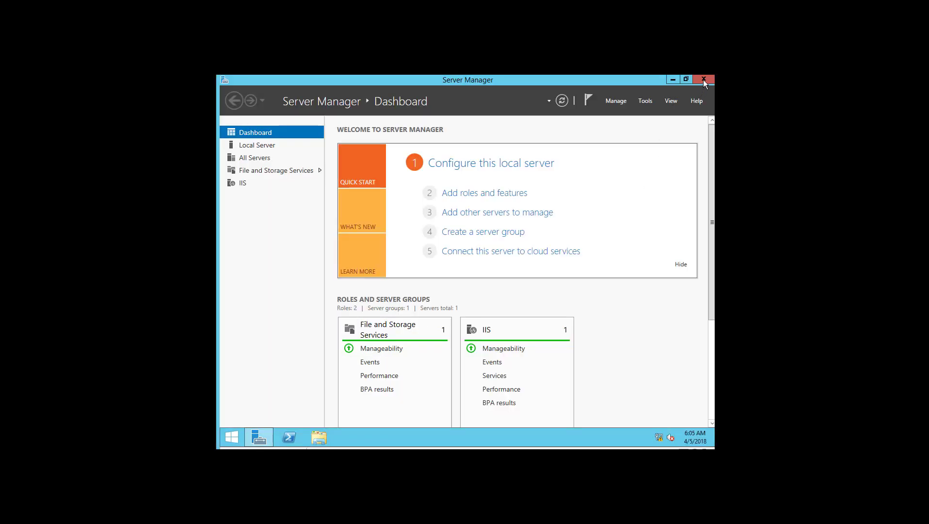
Close Server Manager and launch SQL Server Management Studio from the Start screen's Apps list.
left_click(704, 80)
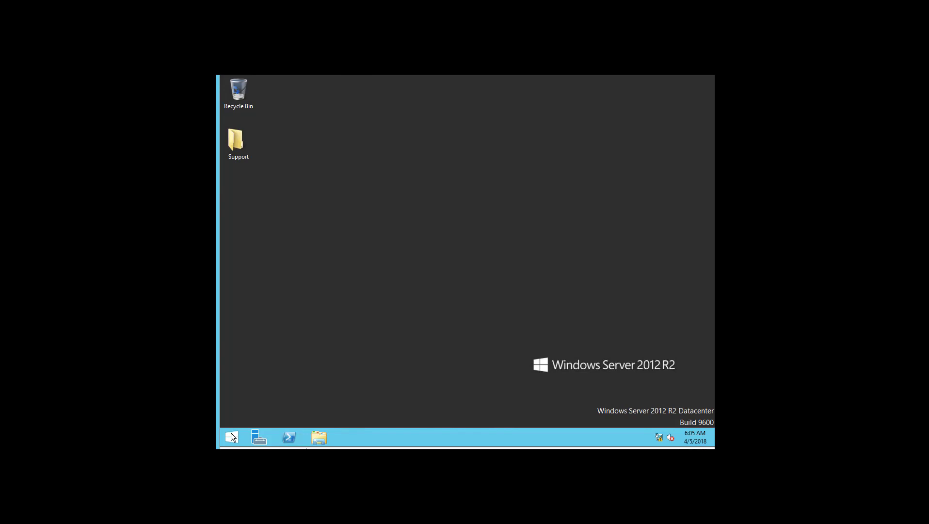
left_click(231, 437)
left_click(289, 422)
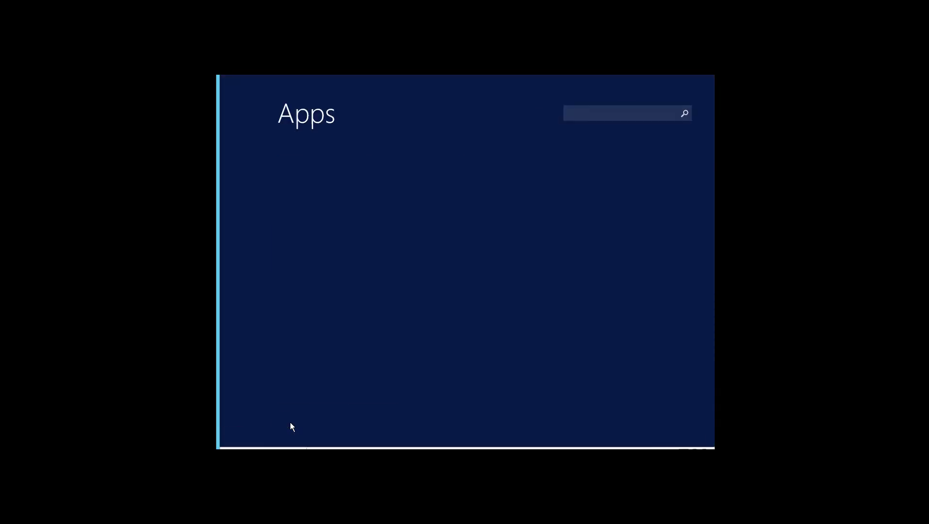
left_click_drag(355, 439, 557, 443)
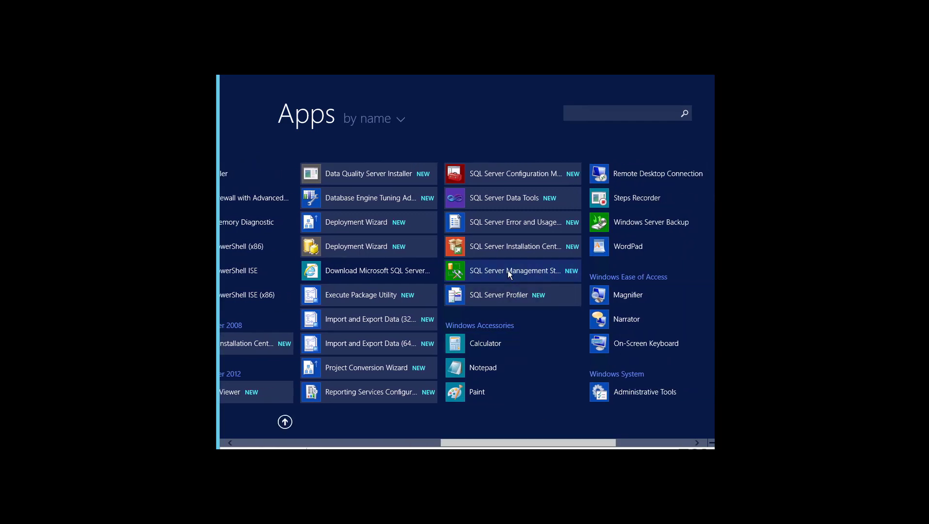
left_click(497, 276)
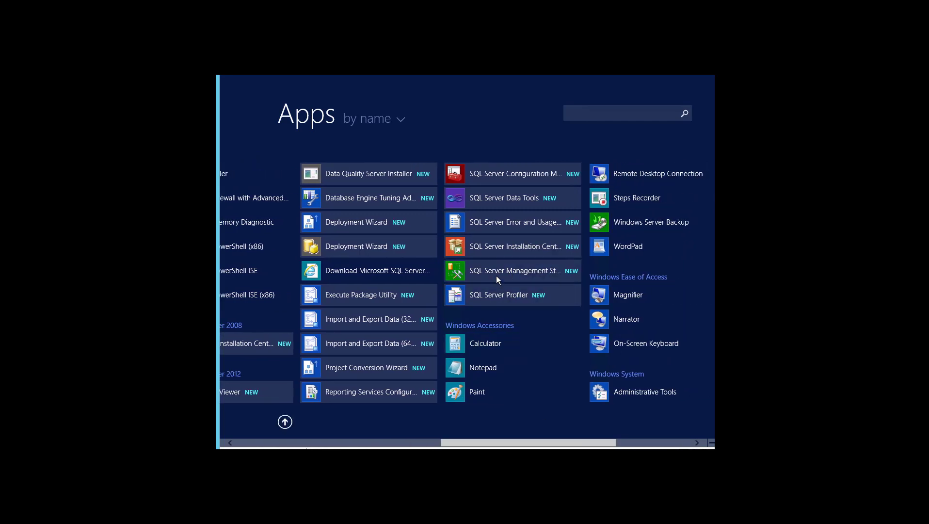